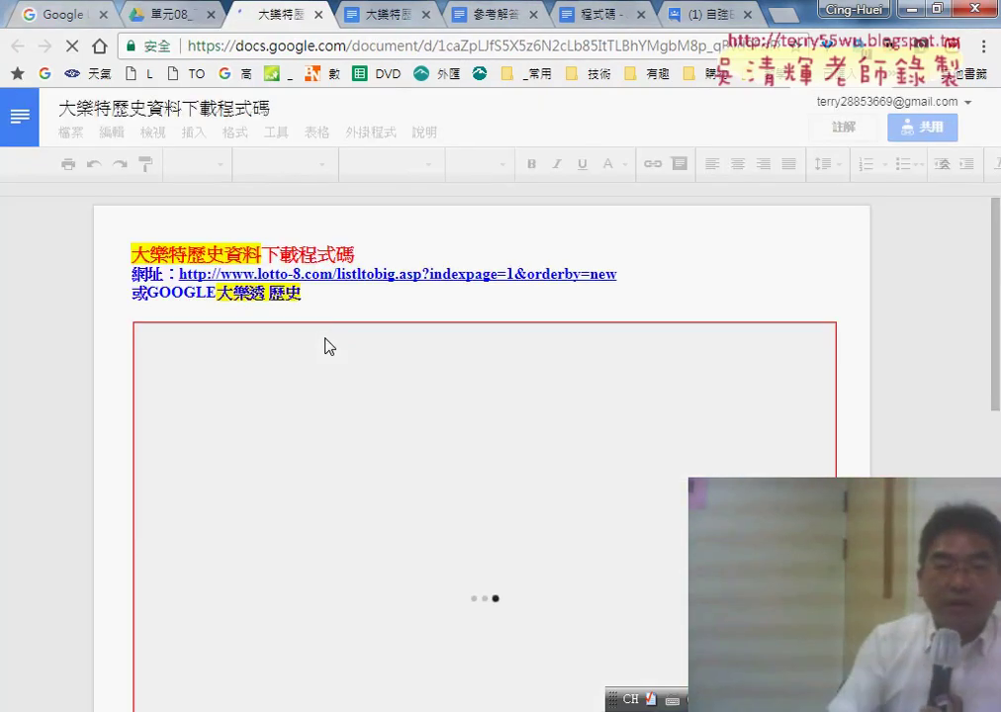
Copy the search words 大樂透 歷史 from the Google Doc and open a new blank tab
drag(311, 292, 230, 296)
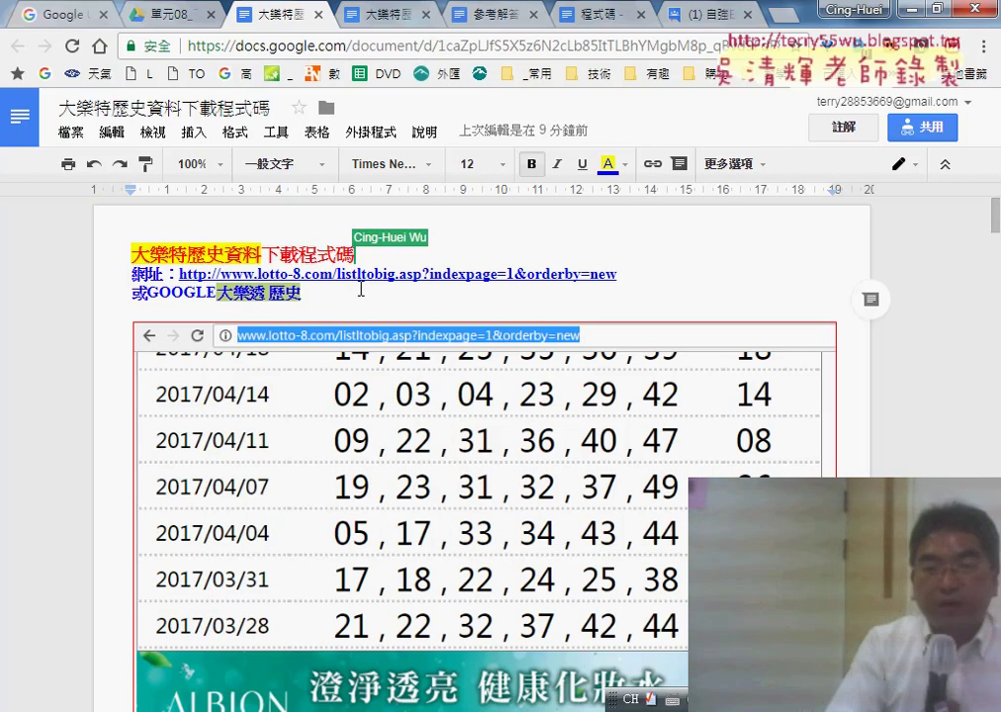
click(782, 22)
Paste and search 大樂透 歷史, then open the 樂透雲 Big Lotto results page on lotto-8.com
right_click(499, 49)
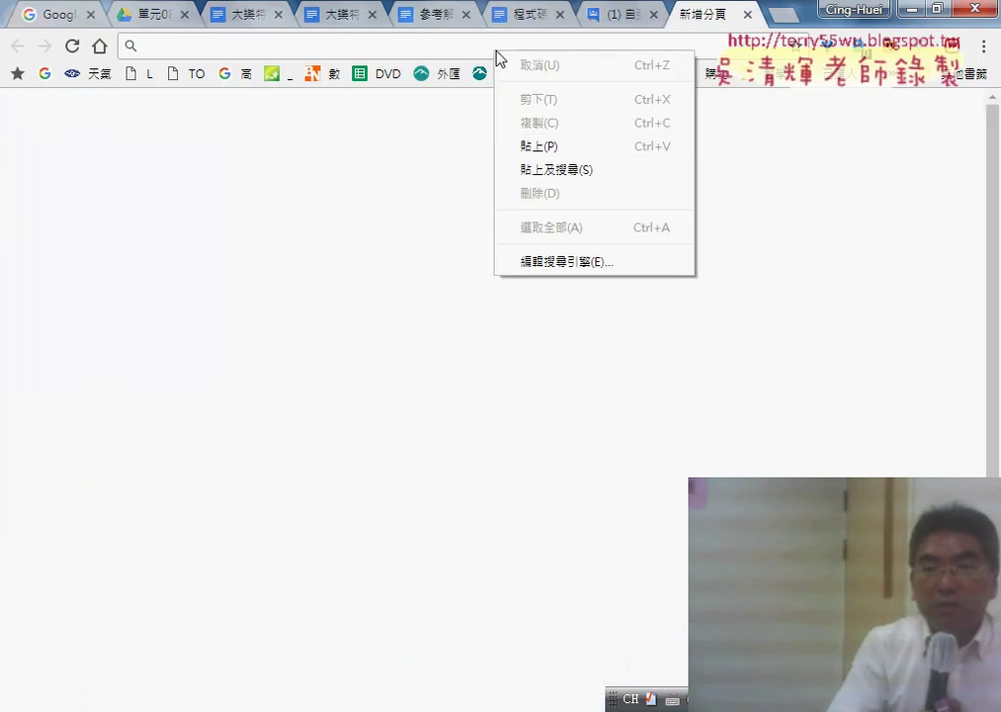
click(553, 178)
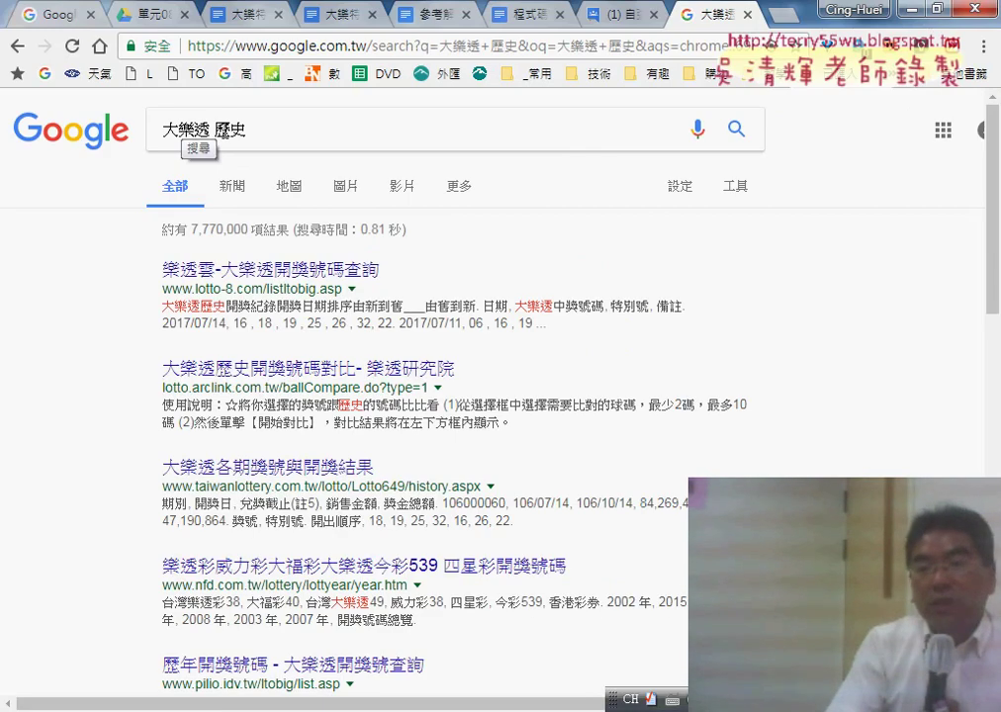
click(164, 271)
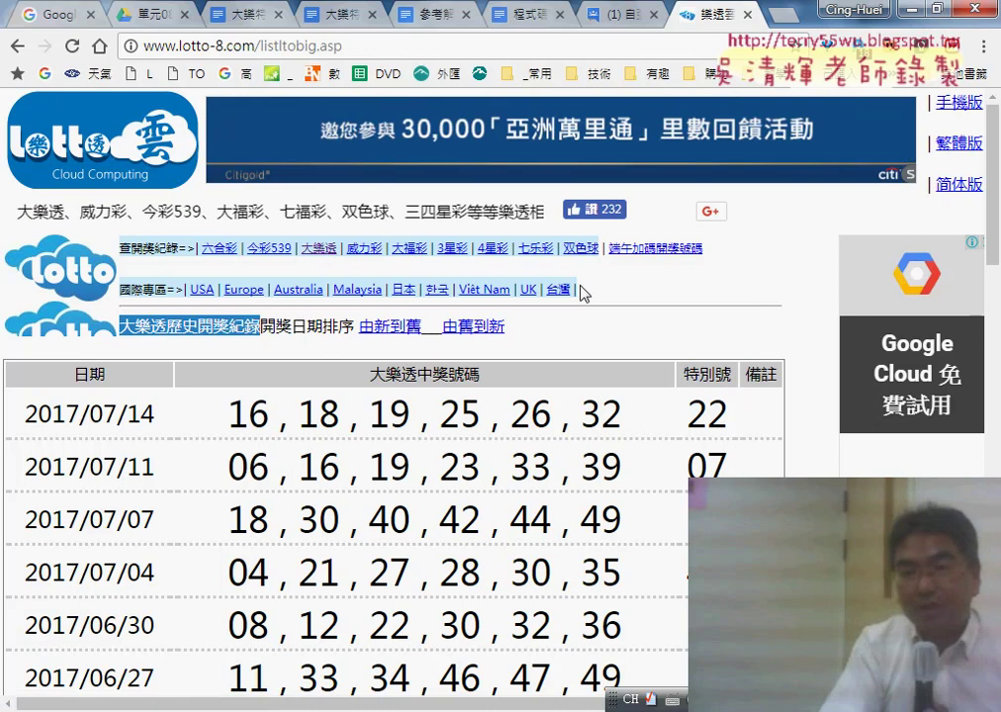
Reload the results page and open history page 1 from the page links at the bottom
click(327, 257)
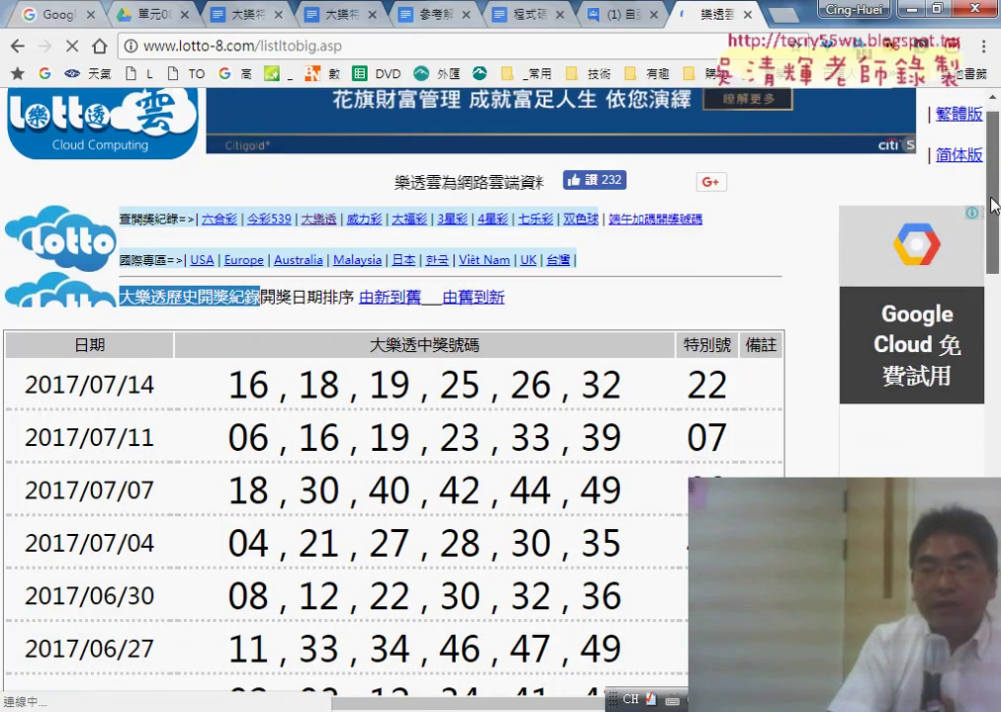
drag(994, 178, 994, 302)
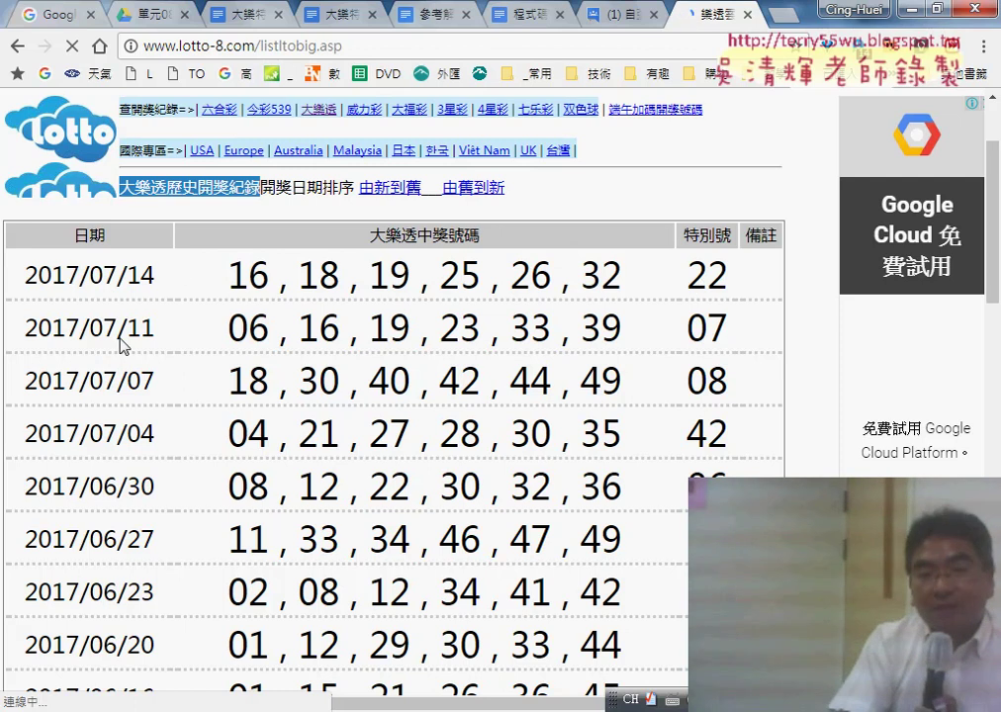
scroll(128, 390, down, 3)
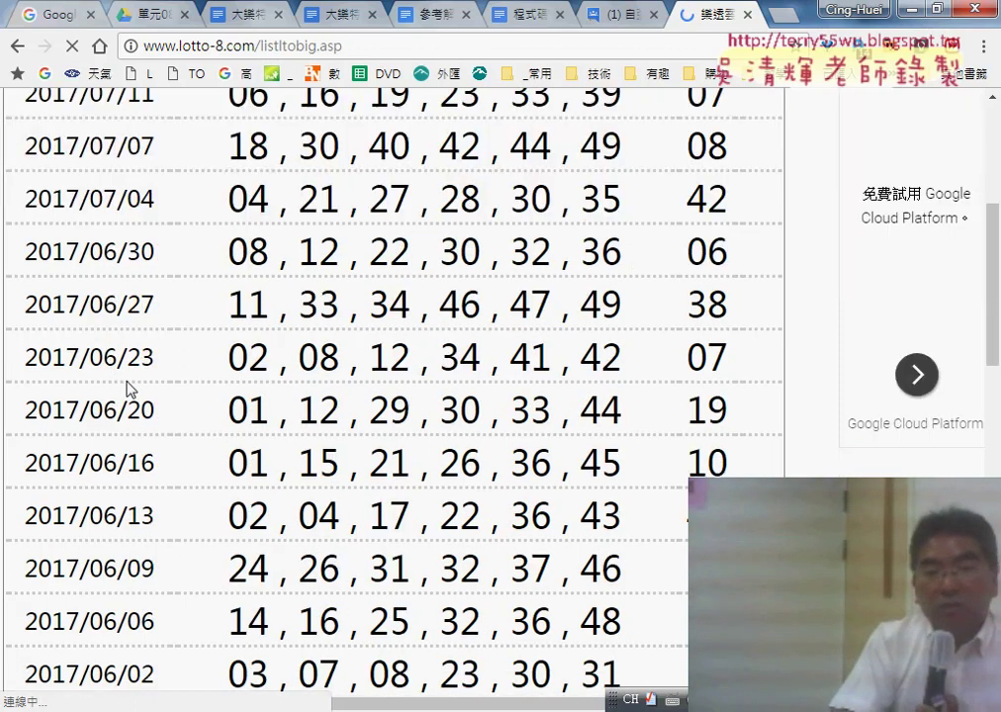
scroll(128, 387, down, 10)
scroll(129, 380, down, 5)
scroll(130, 380, down, 3)
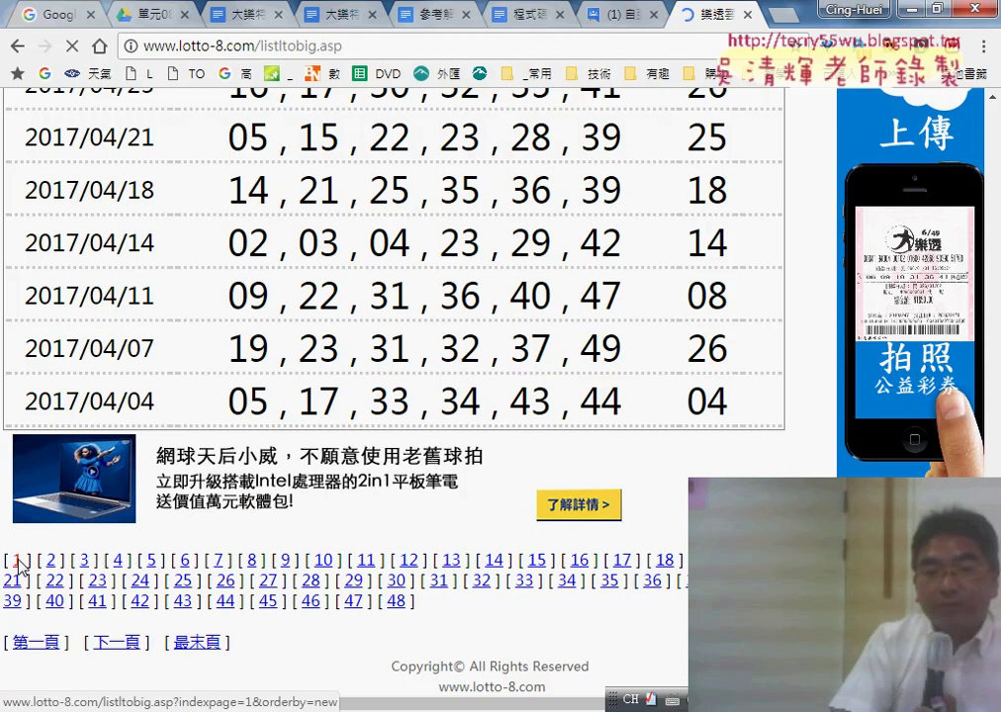
click(18, 562)
scroll(622, 489, down, 2)
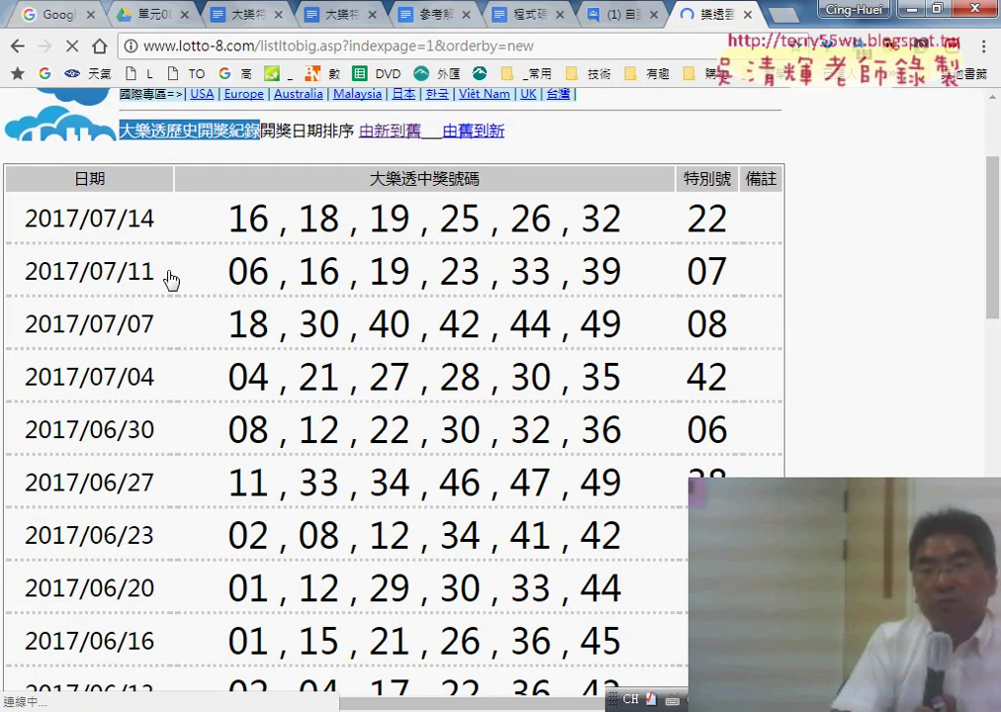
scroll(391, 336, down, 10)
scroll(397, 319, down, 3)
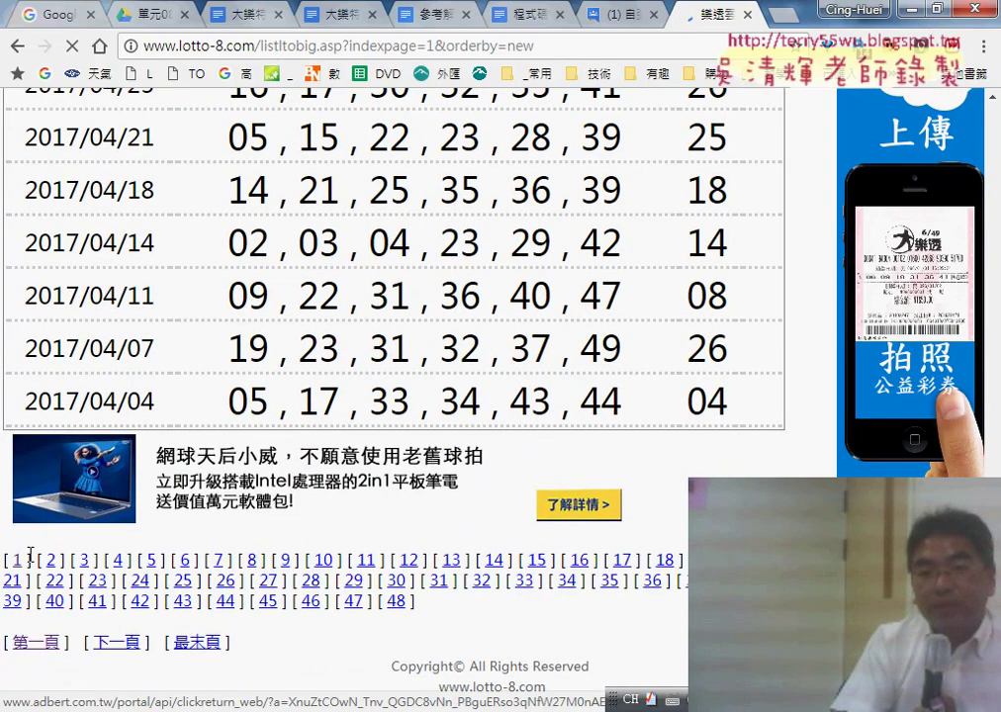
Highlight and annotate page 1's address ending indexpage=1&orderby=new, then clear the marks
click(316, 41)
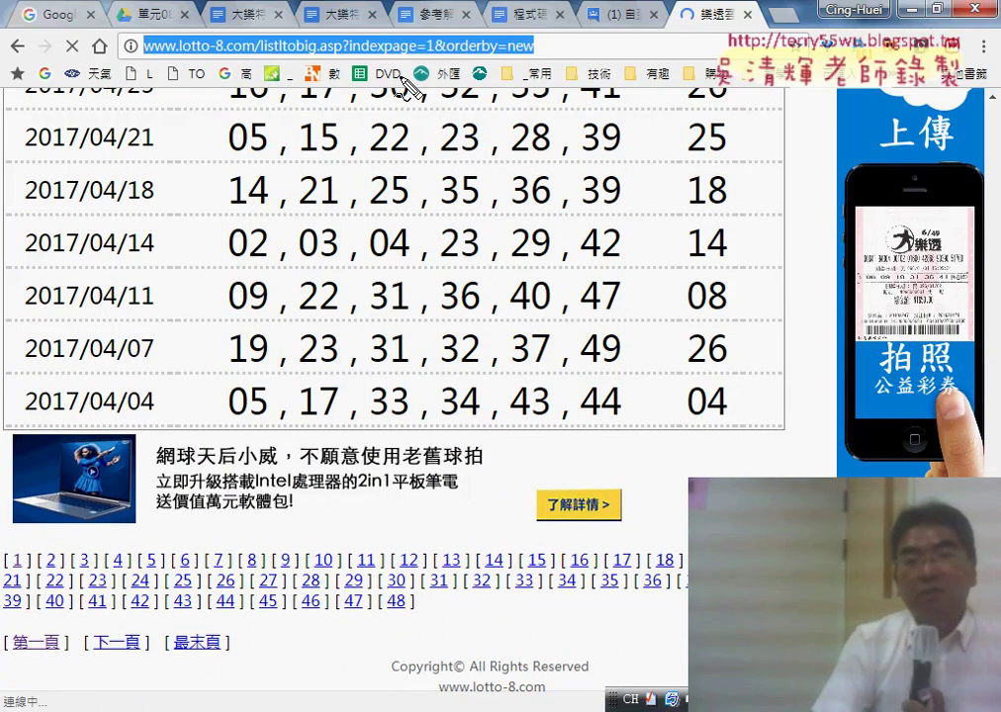
drag(121, 37, 494, 25)
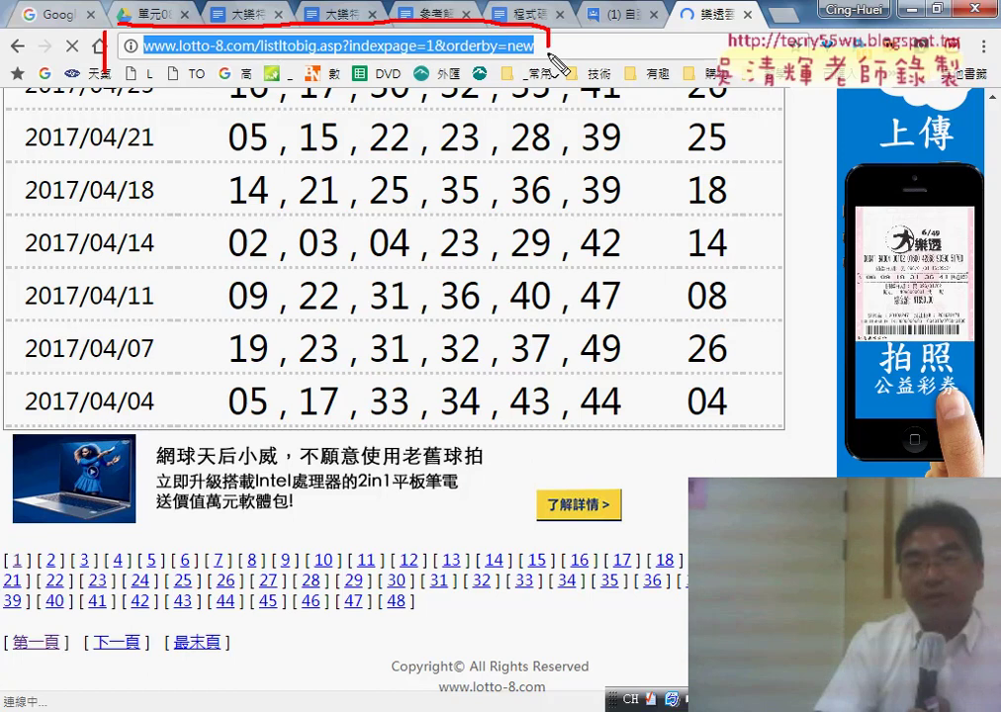
drag(178, 72, 327, 72)
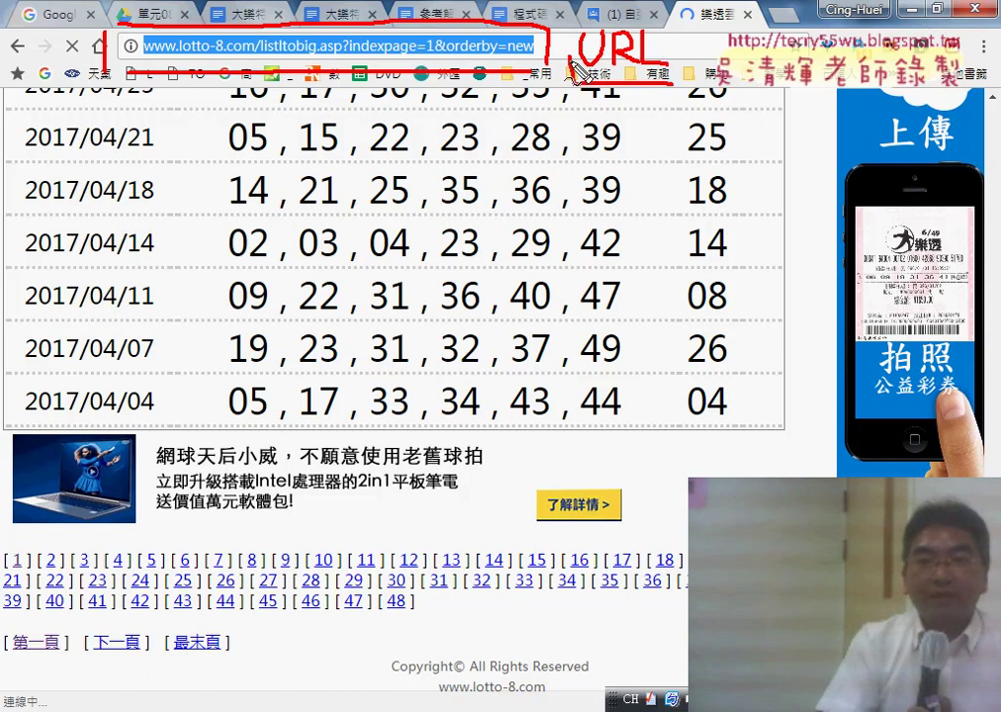
drag(572, 71, 664, 79)
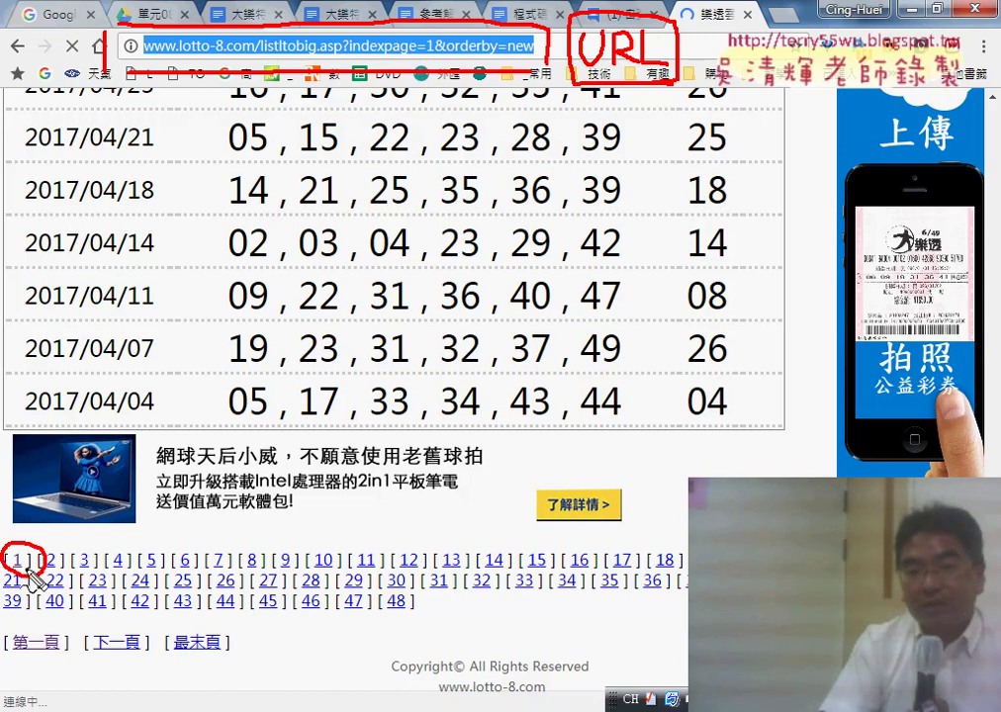
mouse_move(42, 542)
mouse_down()
mouse_move(450, 96)
mouse_move(413, 86)
mouse_up()
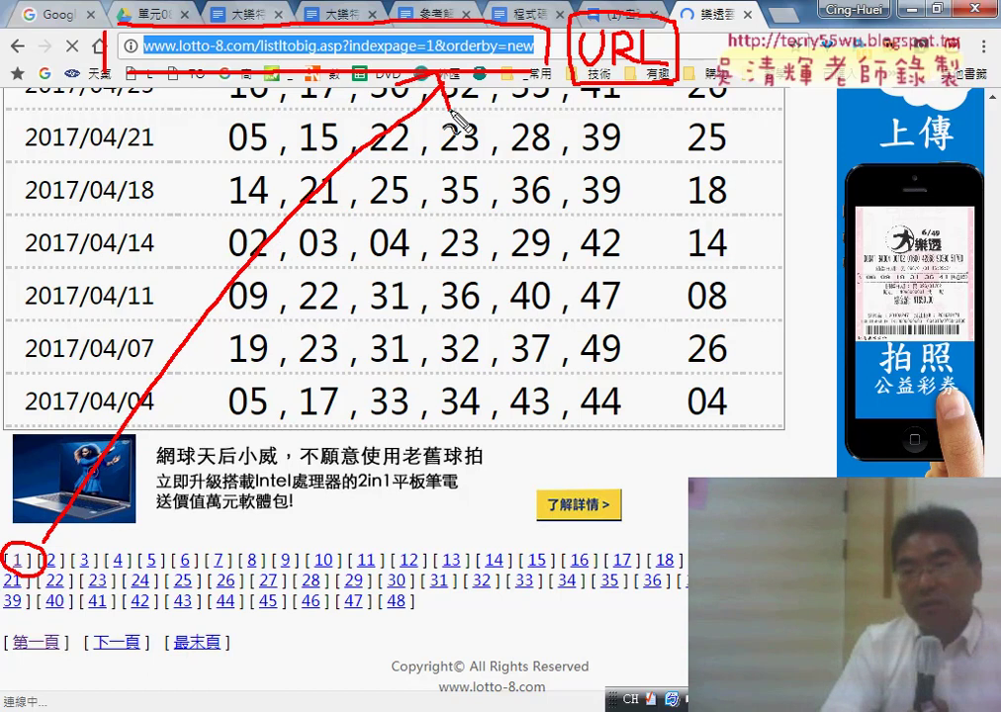
key(Escape)
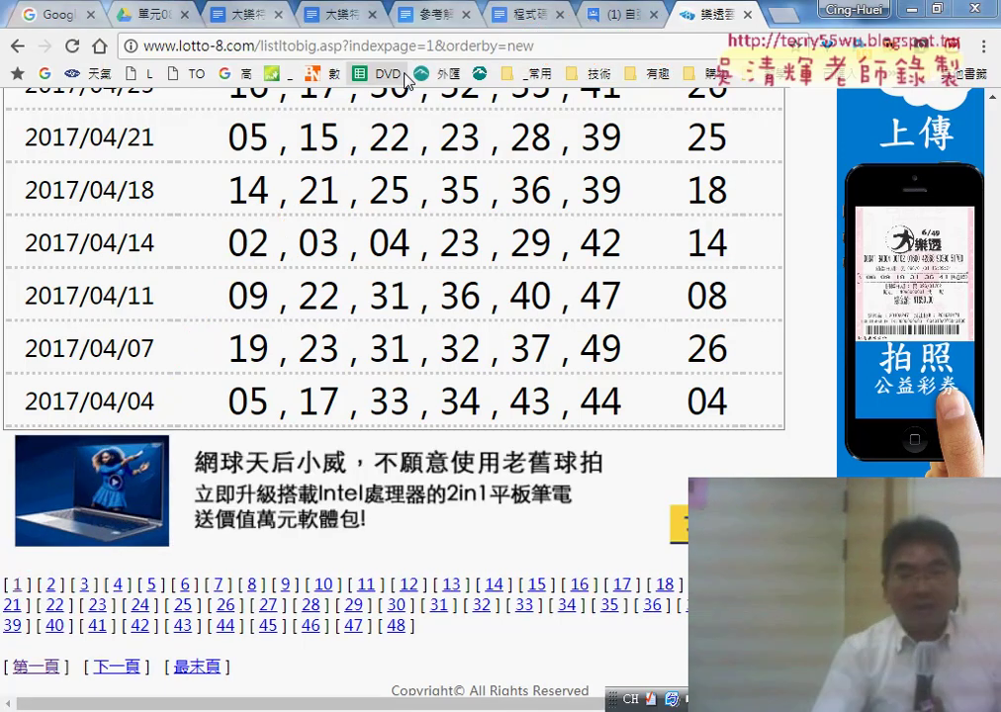
Open history page 48 and mark the 48 in its indexpage=48 address, then clear the marks
click(401, 627)
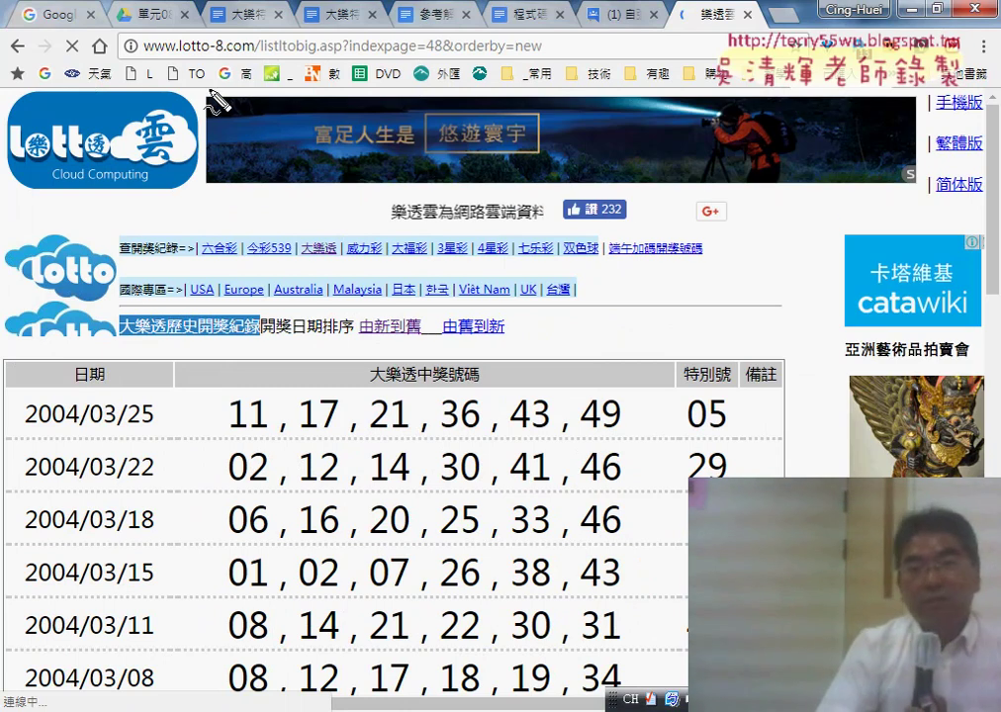
drag(143, 56, 547, 57)
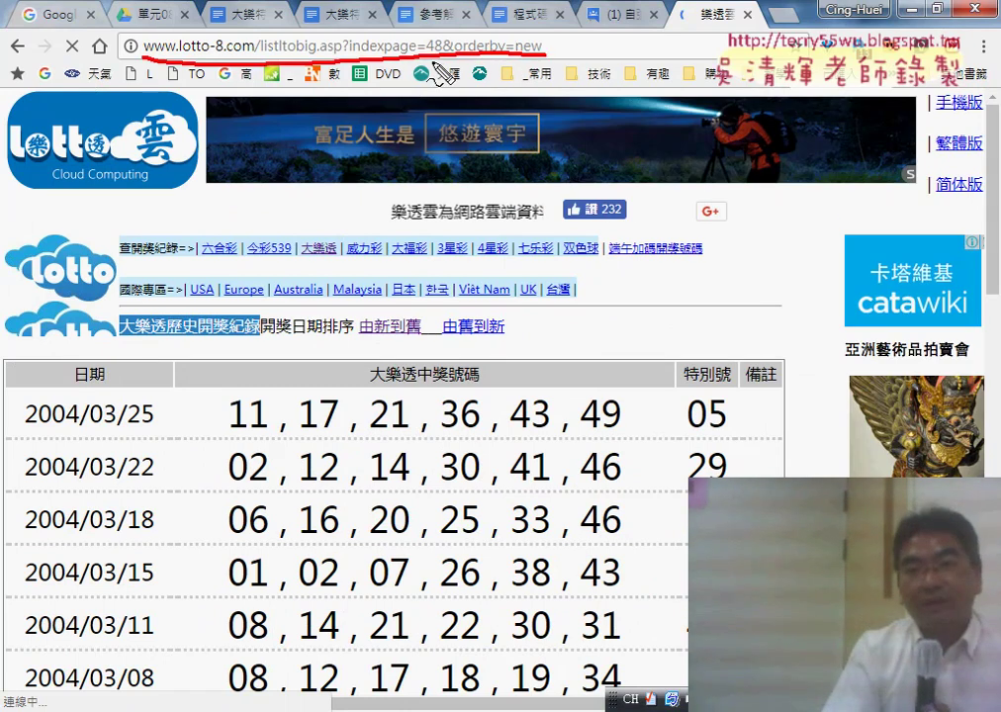
drag(450, 50, 445, 55)
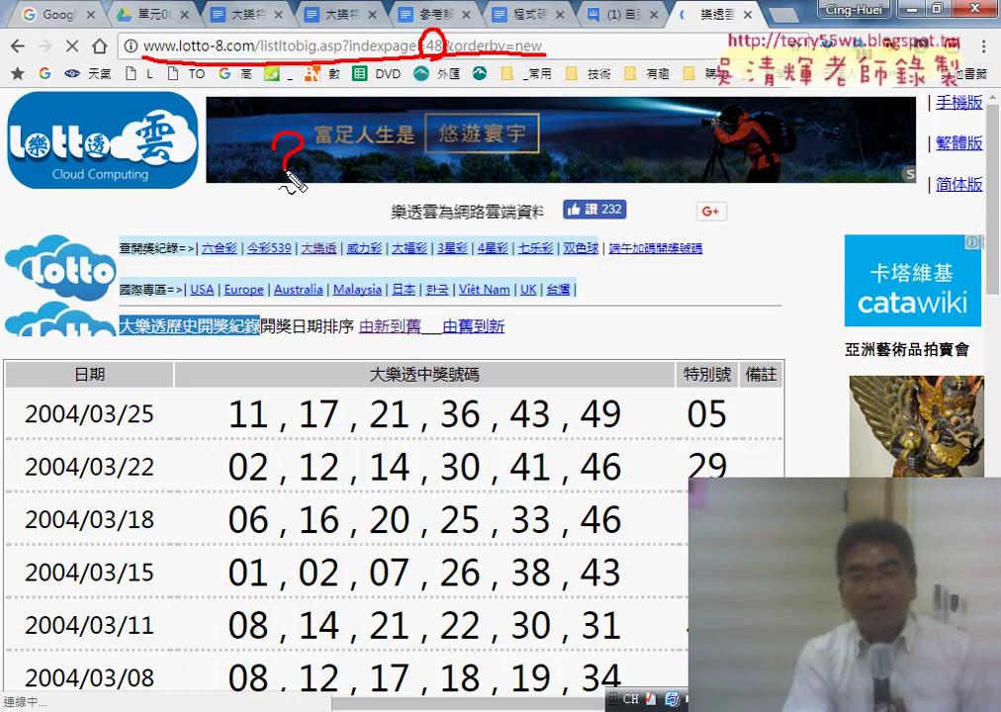
drag(283, 196, 283, 210)
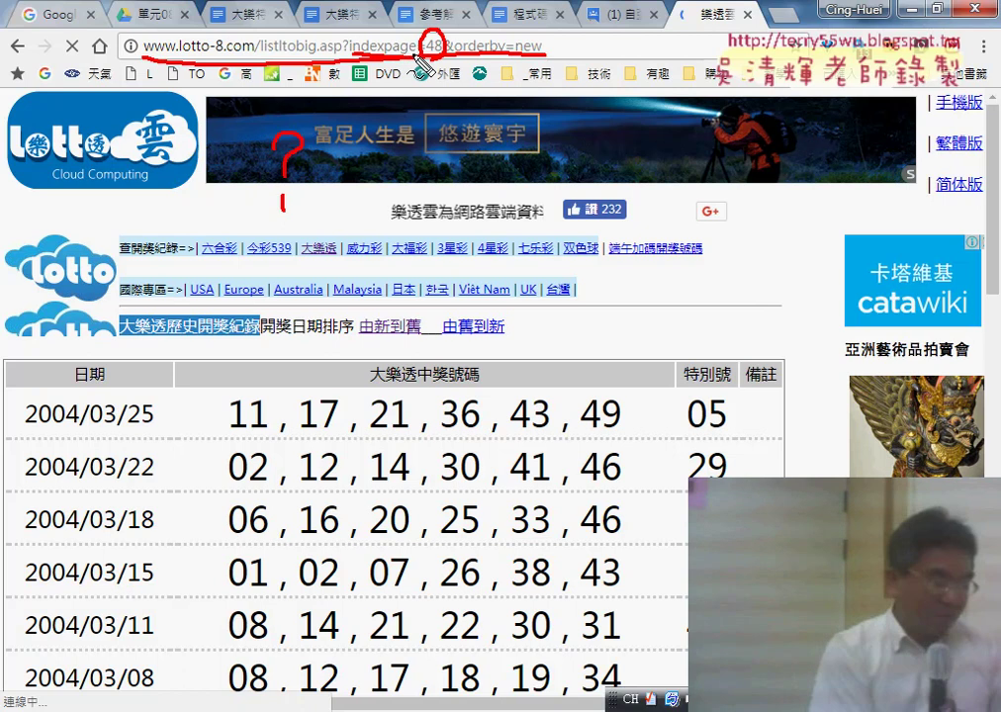
key(Escape)
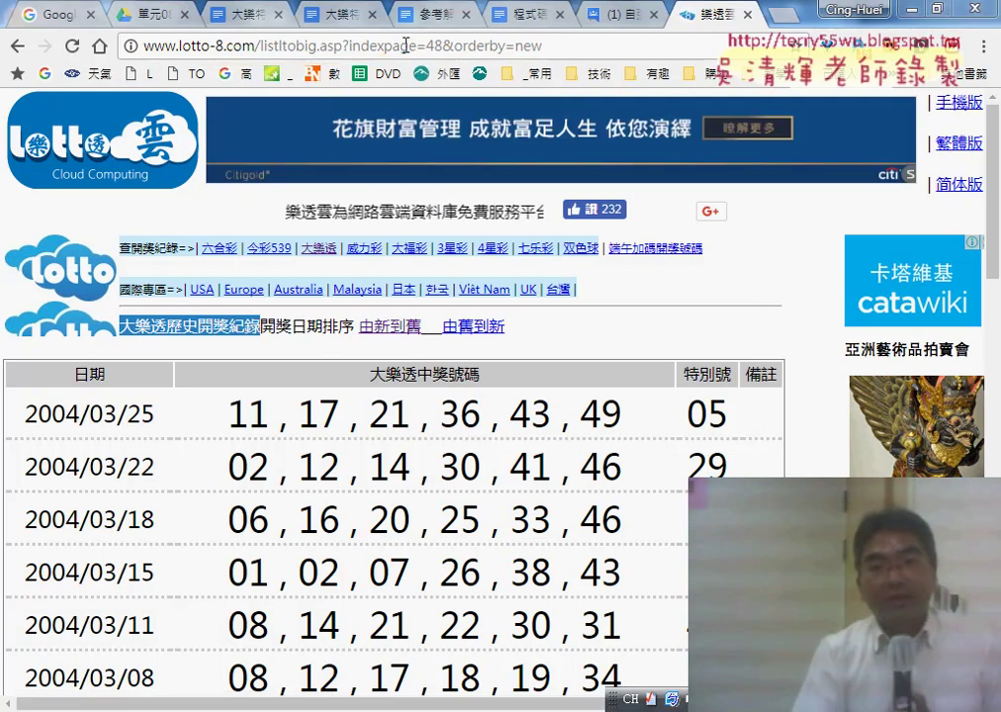
drag(430, 47, 443, 47)
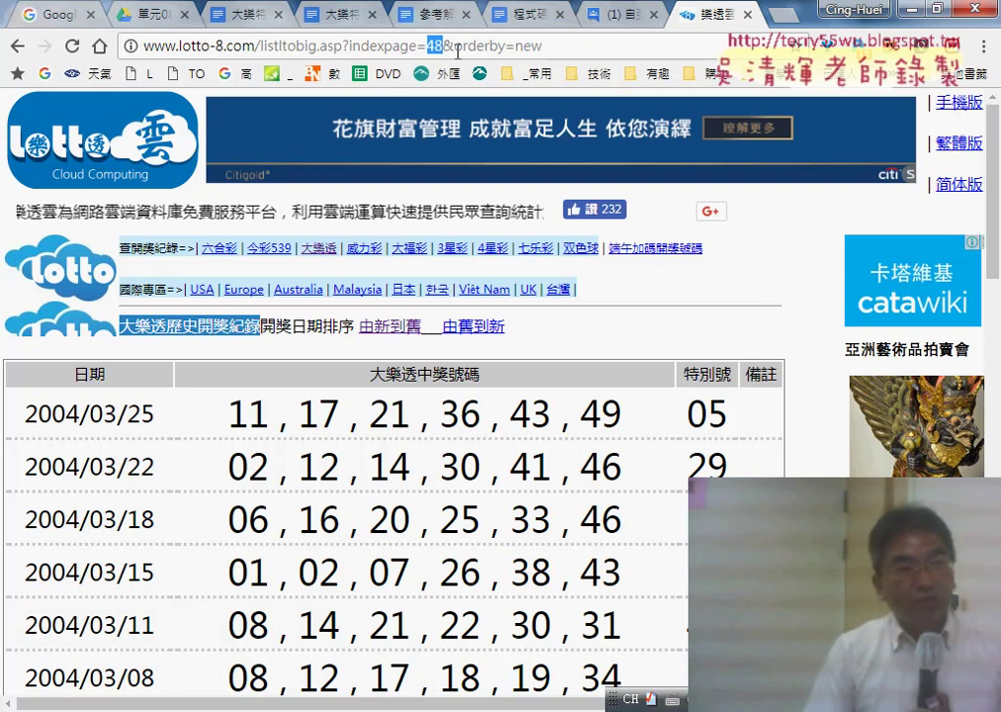
click(349, 47)
drag(349, 46, 417, 47)
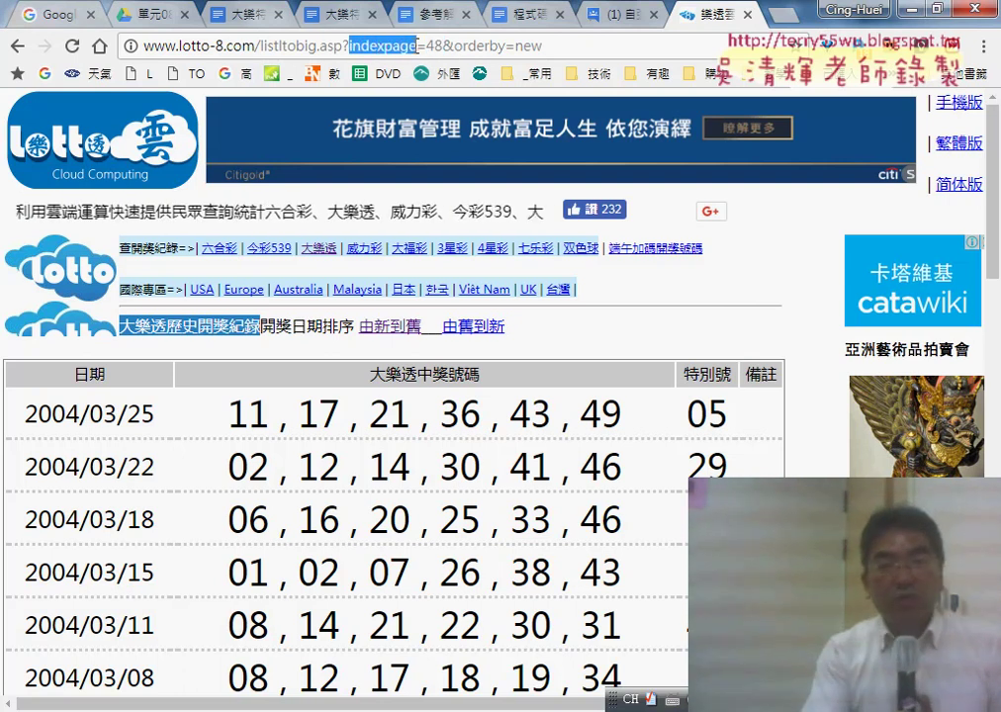
double_click(434, 46)
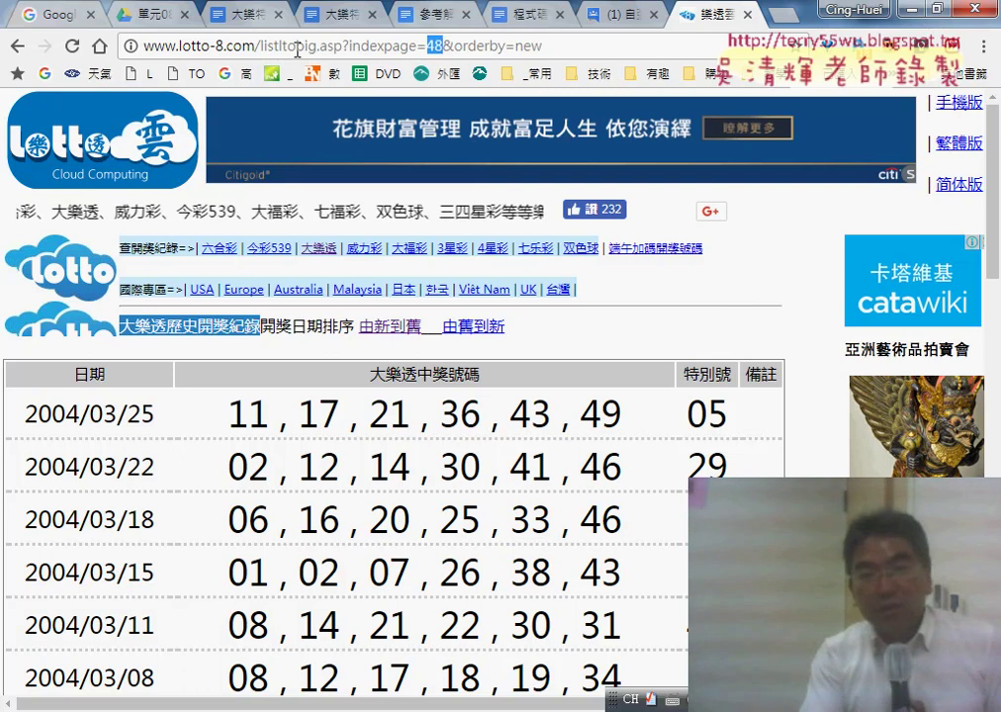
double_click(332, 46)
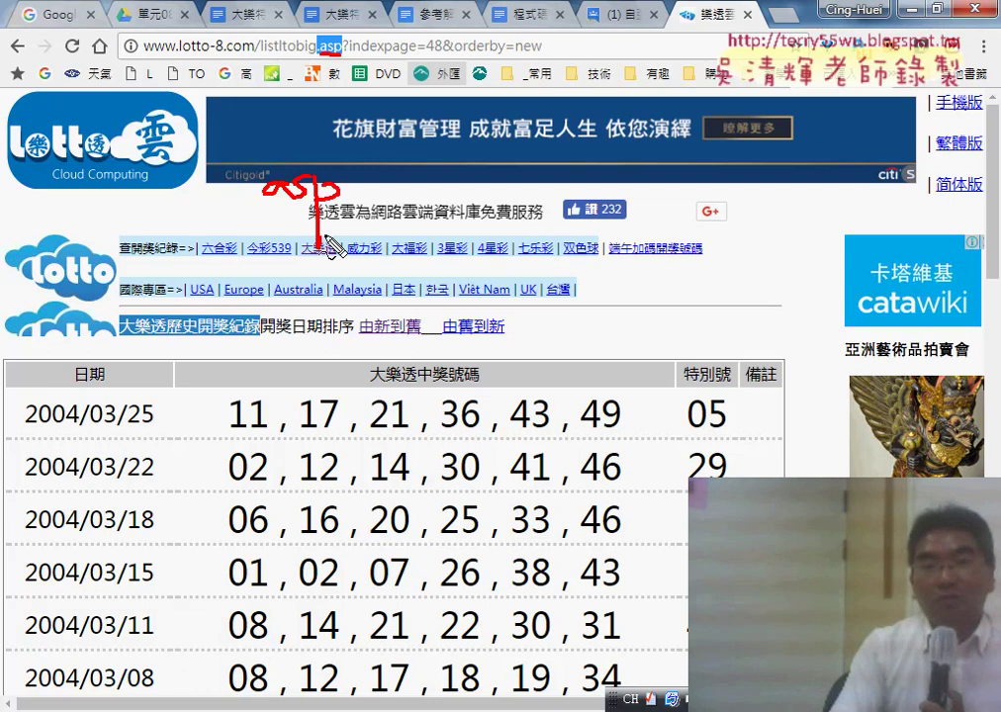
drag(330, 245, 307, 246)
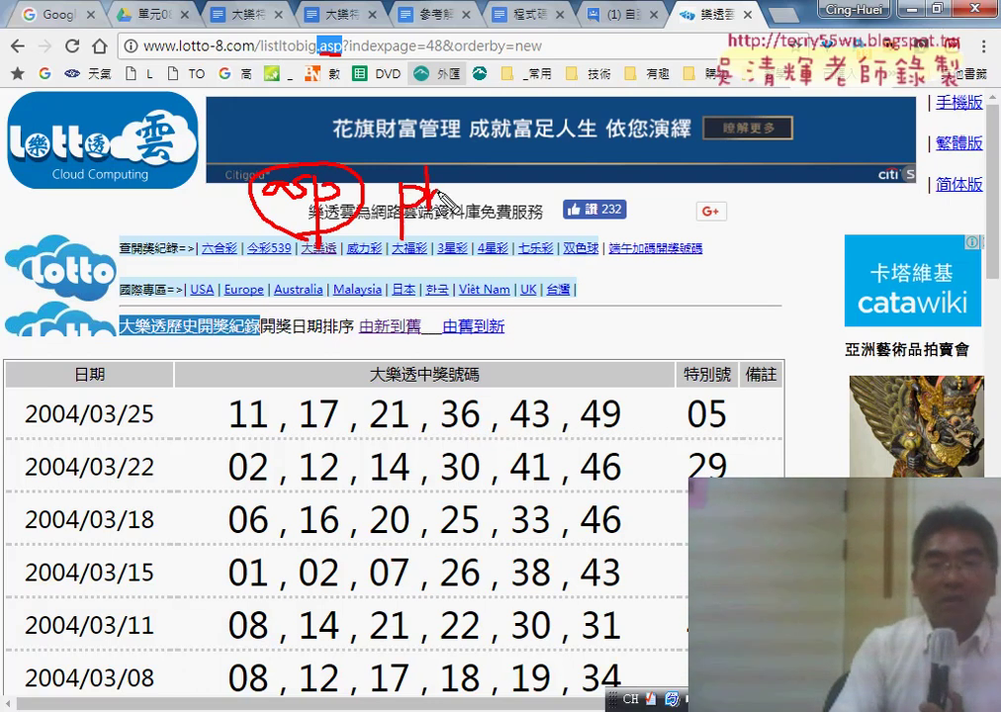
drag(446, 214, 459, 183)
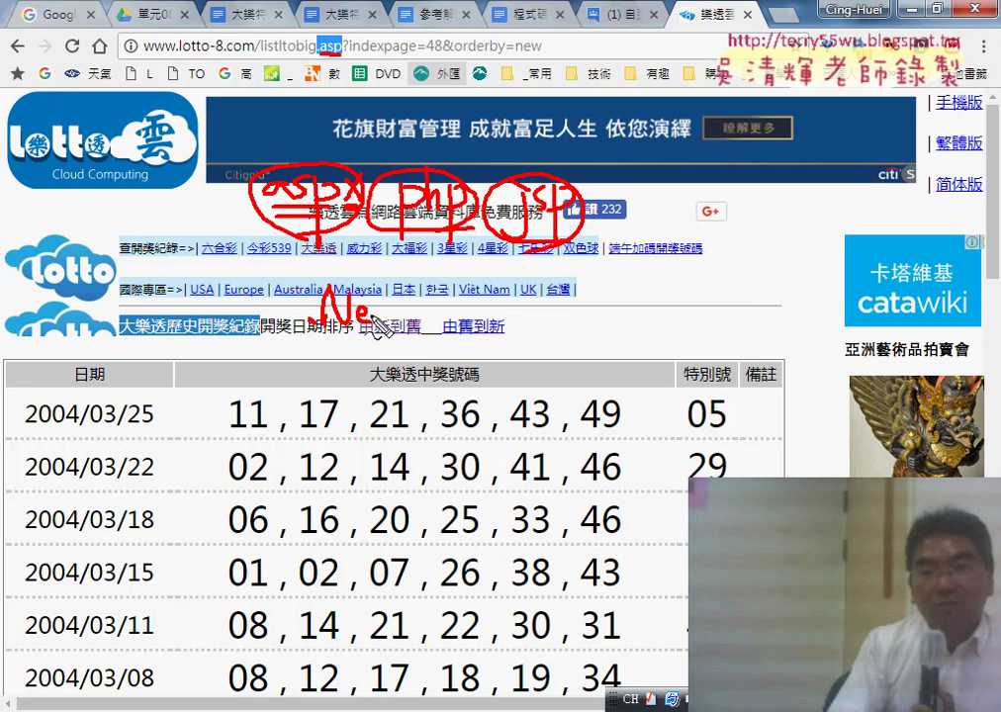
drag(356, 334, 403, 336)
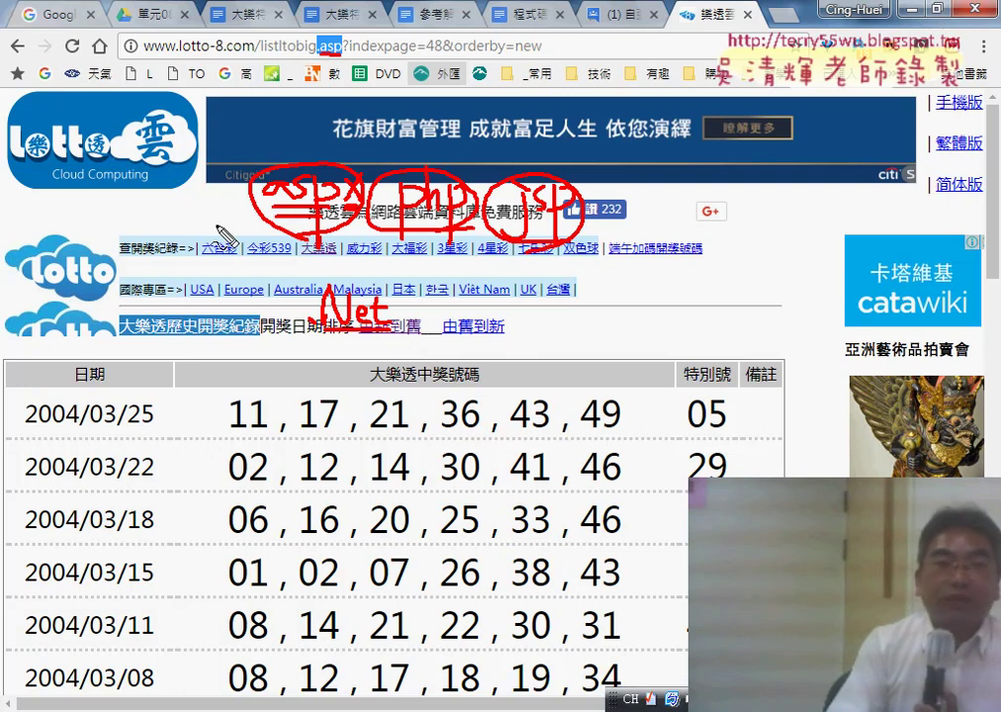
drag(242, 219, 223, 234)
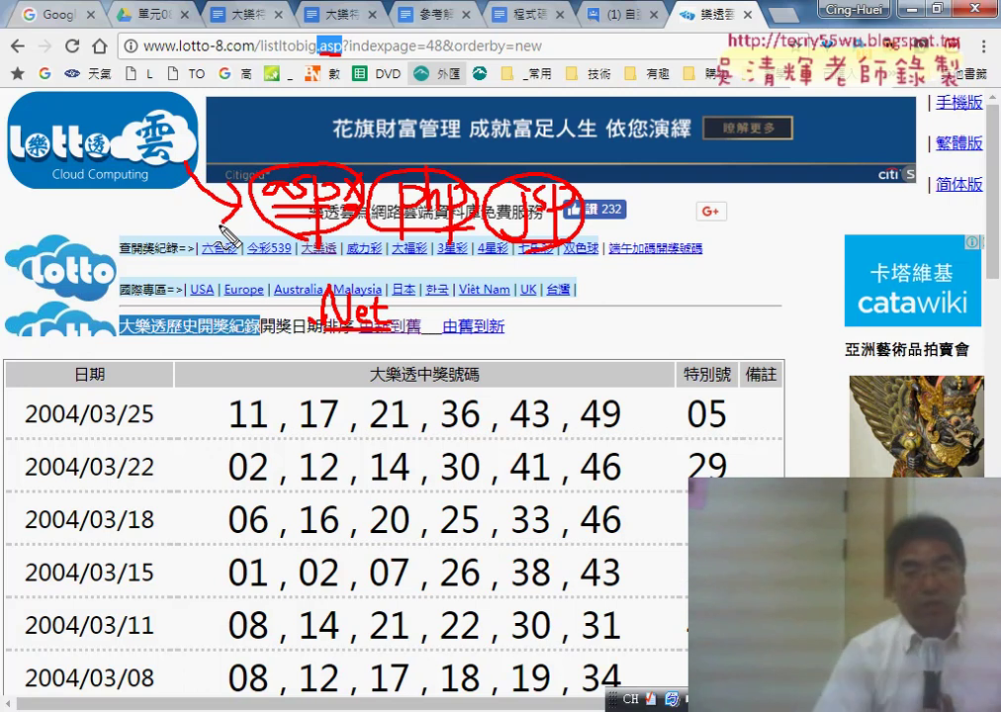
key(Escape)
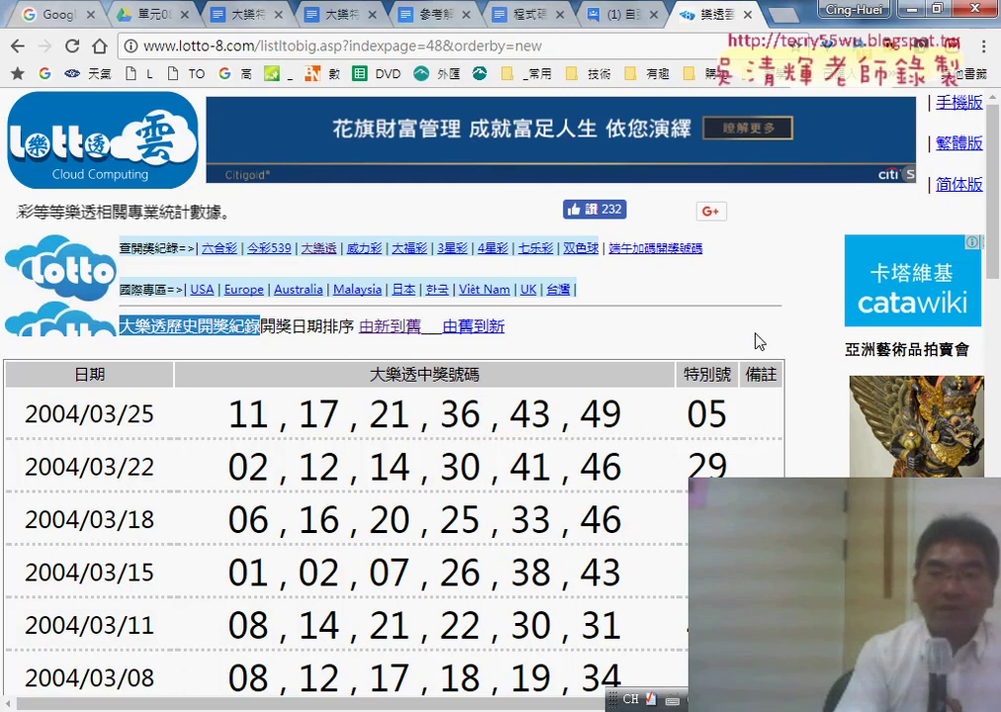
Return from page 48 to page 1 (indexpage=1&orderby=new) and scroll down to its page links
scroll(759, 341, down, 2)
scroll(756, 342, down, 1)
scroll(756, 342, down, 7)
scroll(758, 339, down, 3)
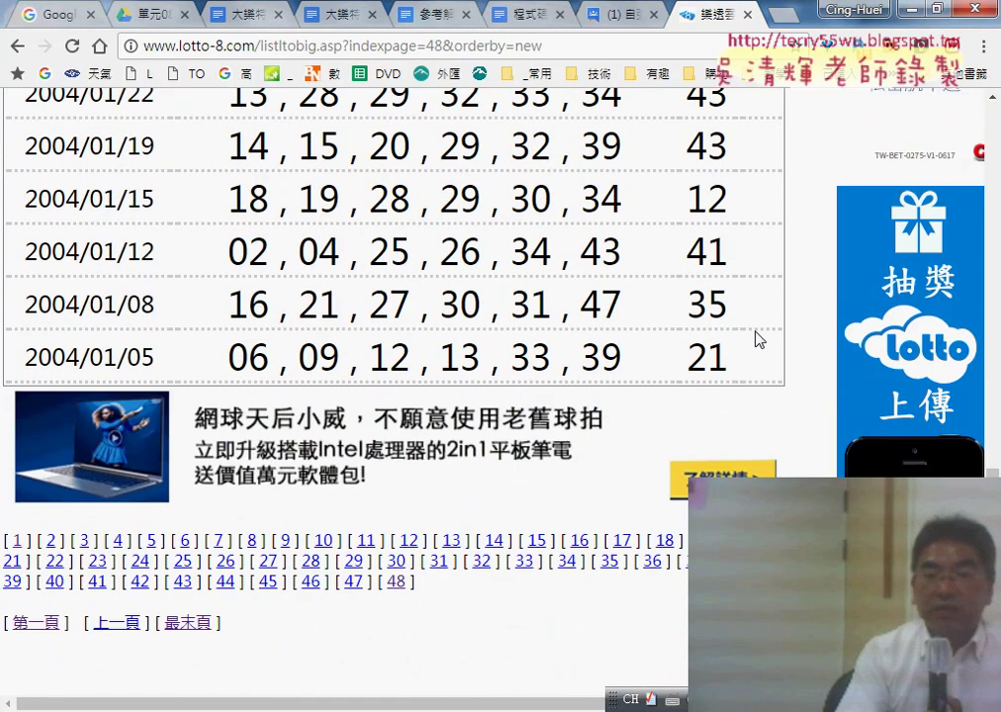
scroll(758, 339, down, 1)
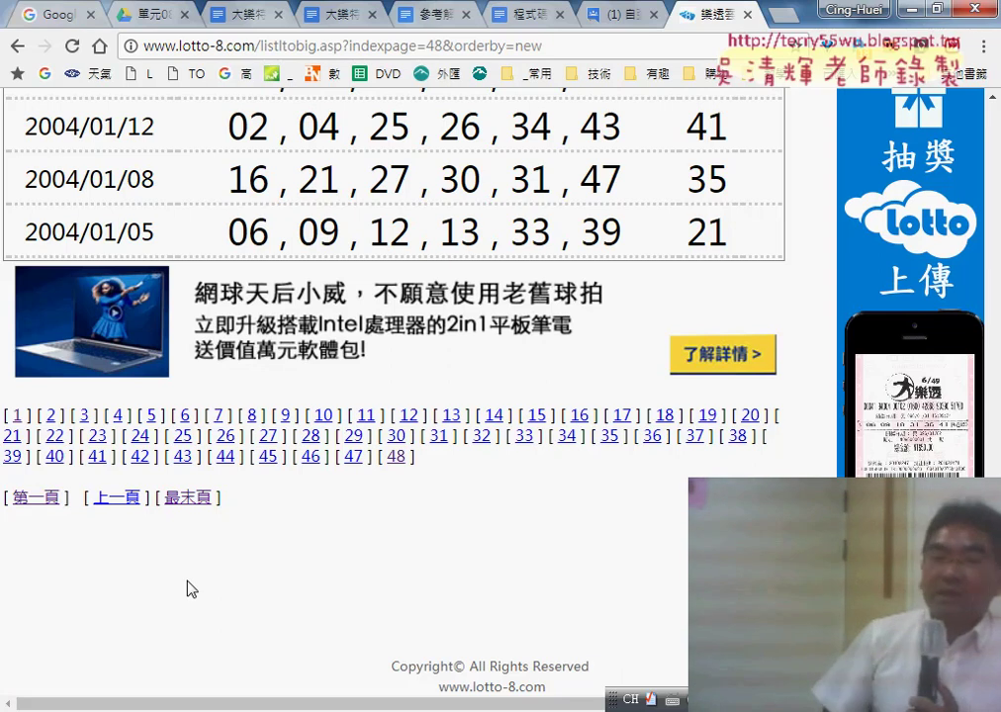
click(18, 416)
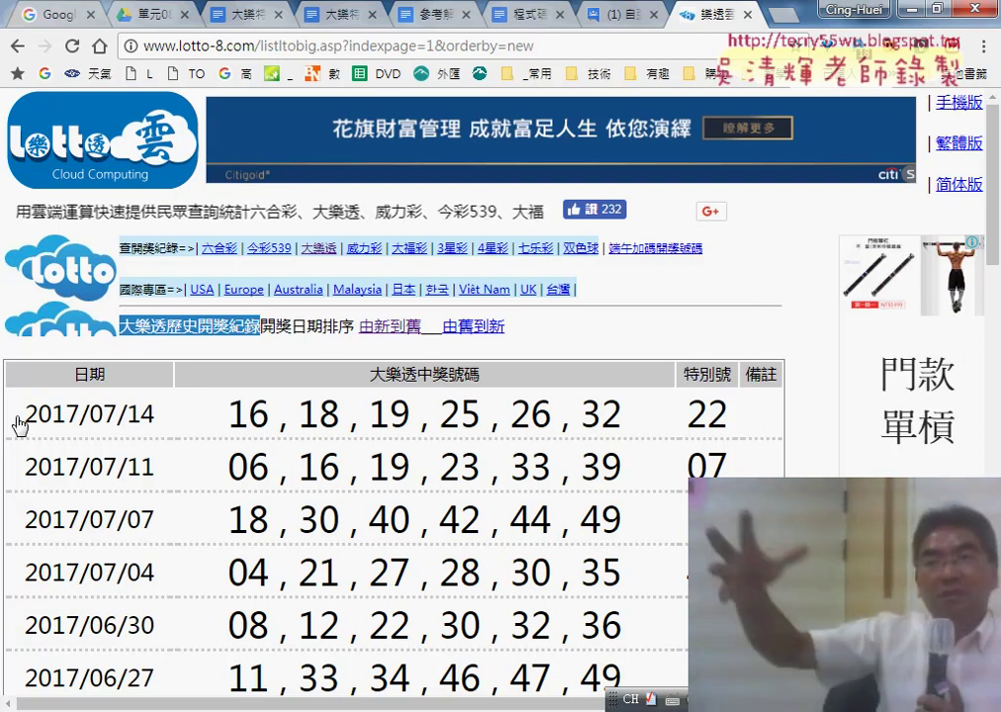
scroll(39, 470, down, 4)
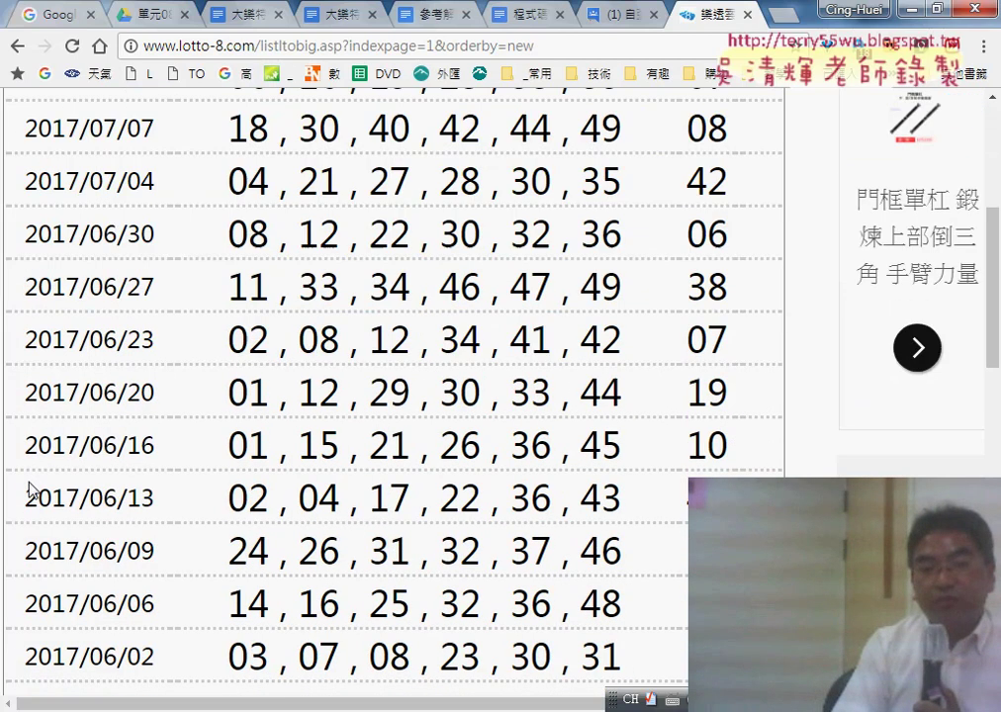
scroll(29, 485, down, 8)
scroll(25, 514, down, 4)
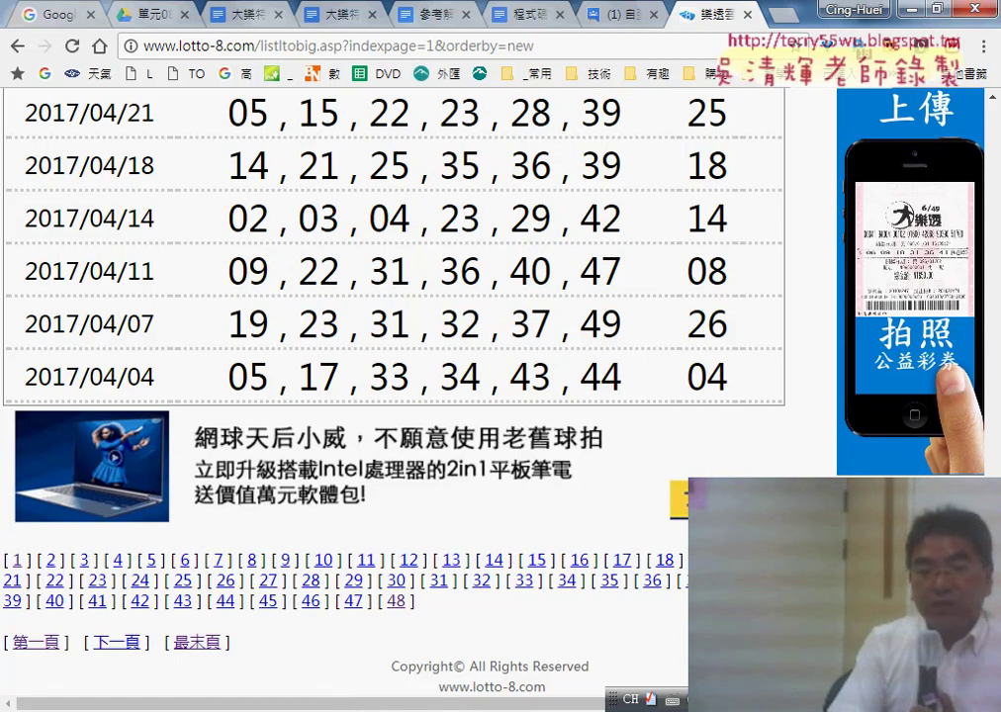
In the 大樂透.xlsm workbook, add a new empty worksheet, Sheet49
key(alt+Tab)
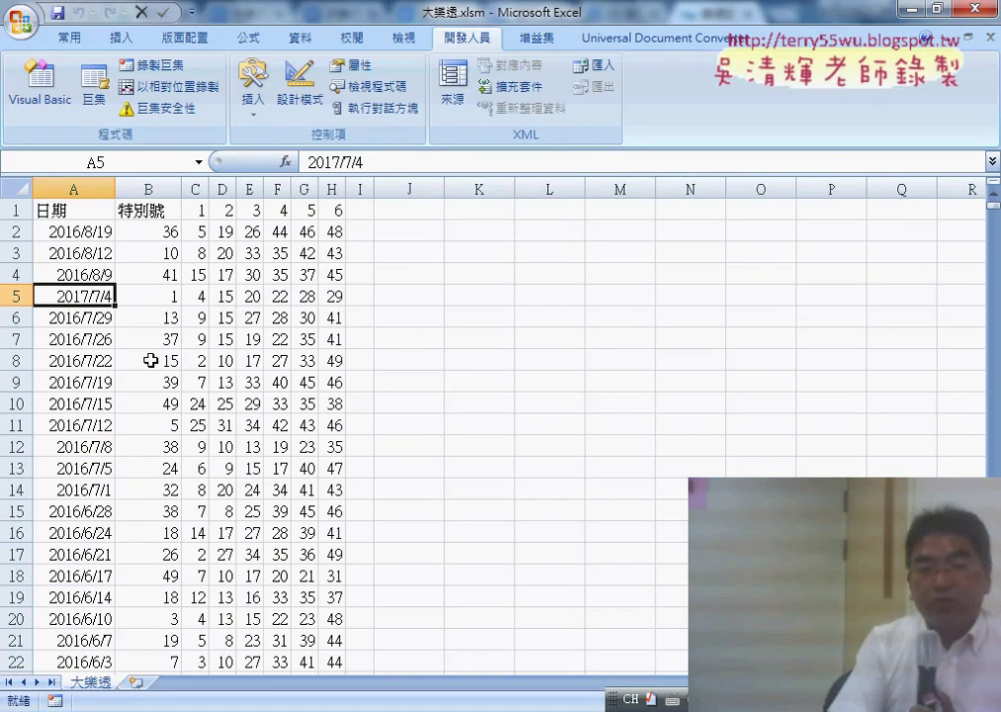
scroll(150, 361, down, 13)
scroll(138, 380, down, 4)
scroll(149, 380, down, 11)
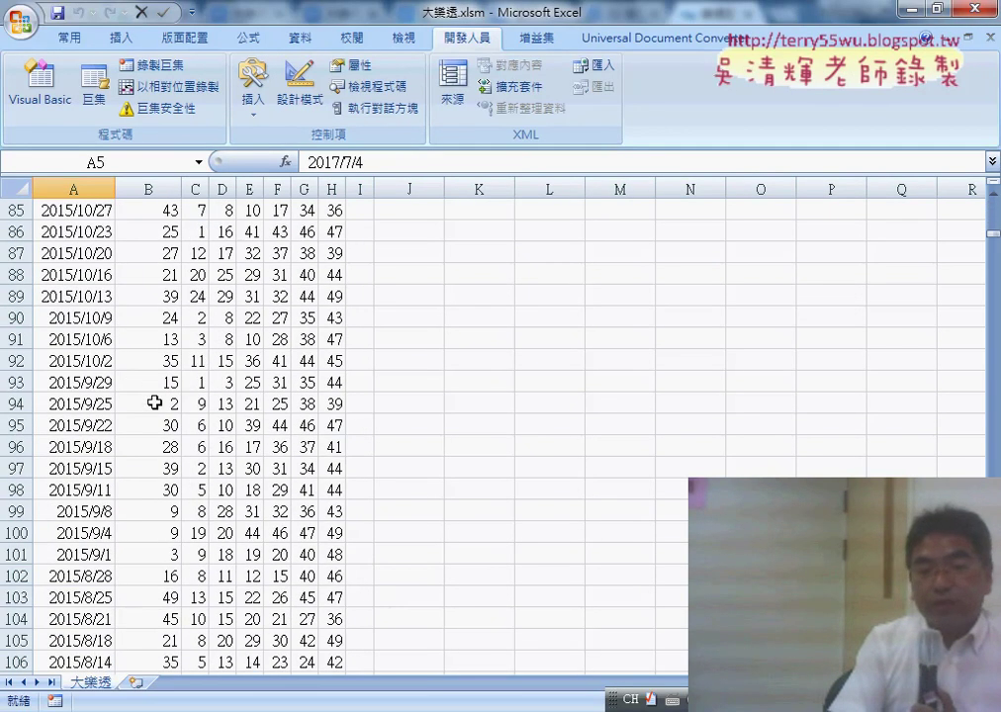
click(134, 683)
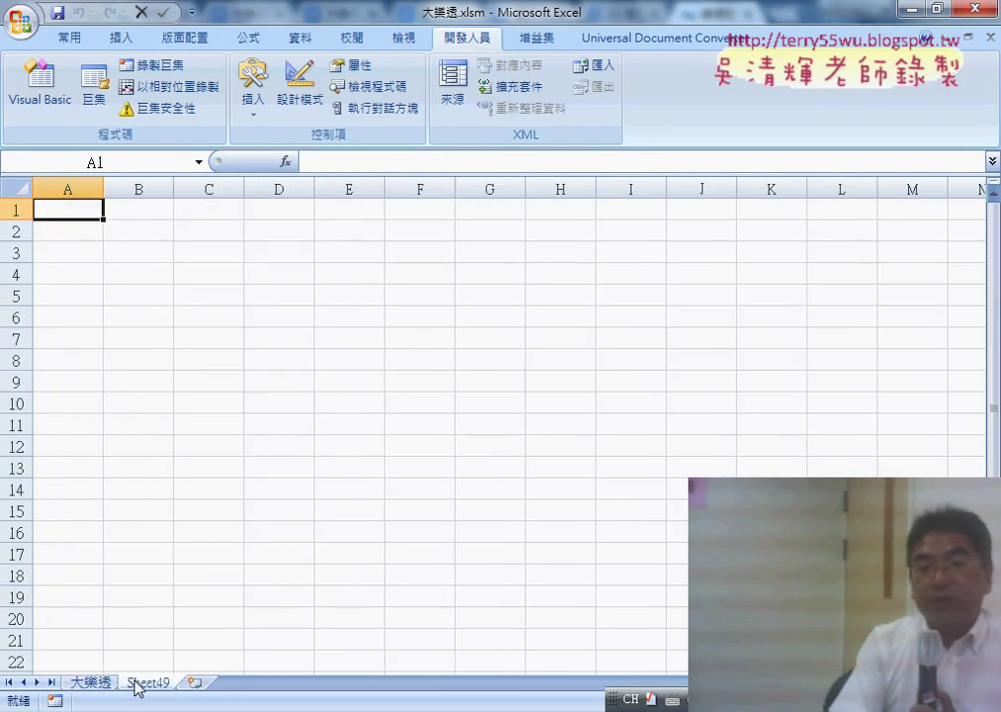
Bring up the Macro dialog, move it higher, and select 批次大樂透下載
click(99, 109)
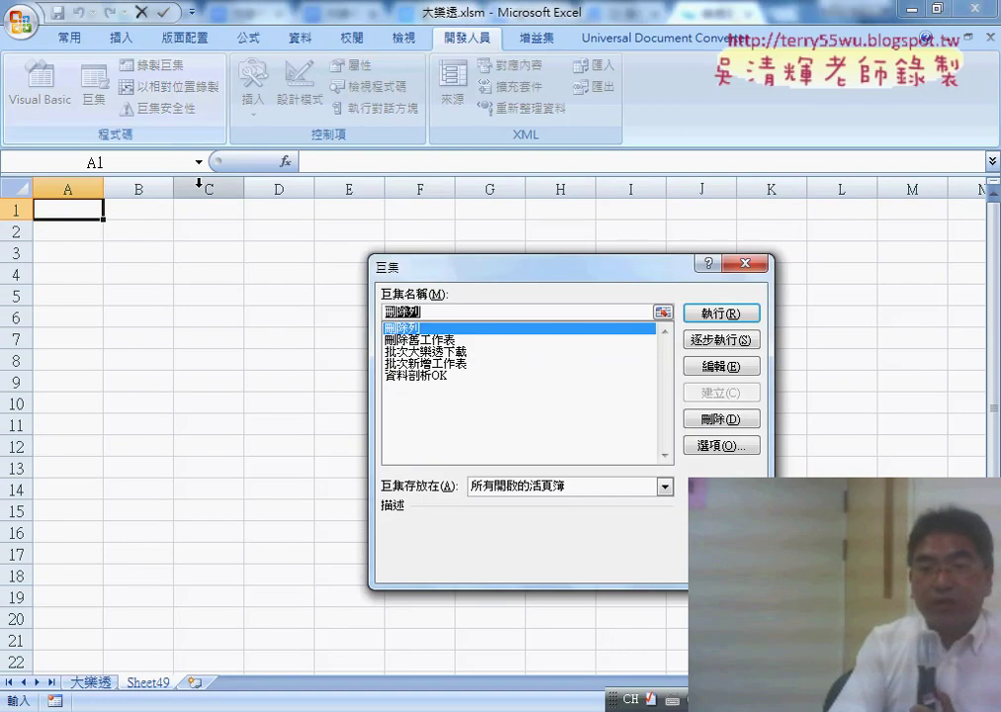
drag(451, 272, 434, 98)
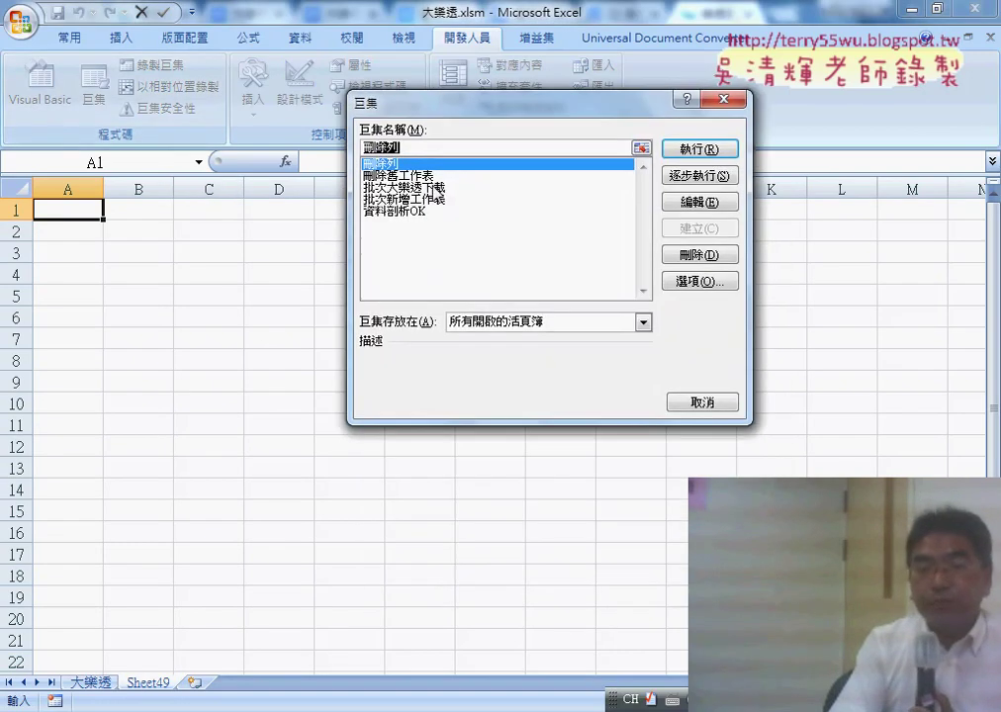
click(417, 188)
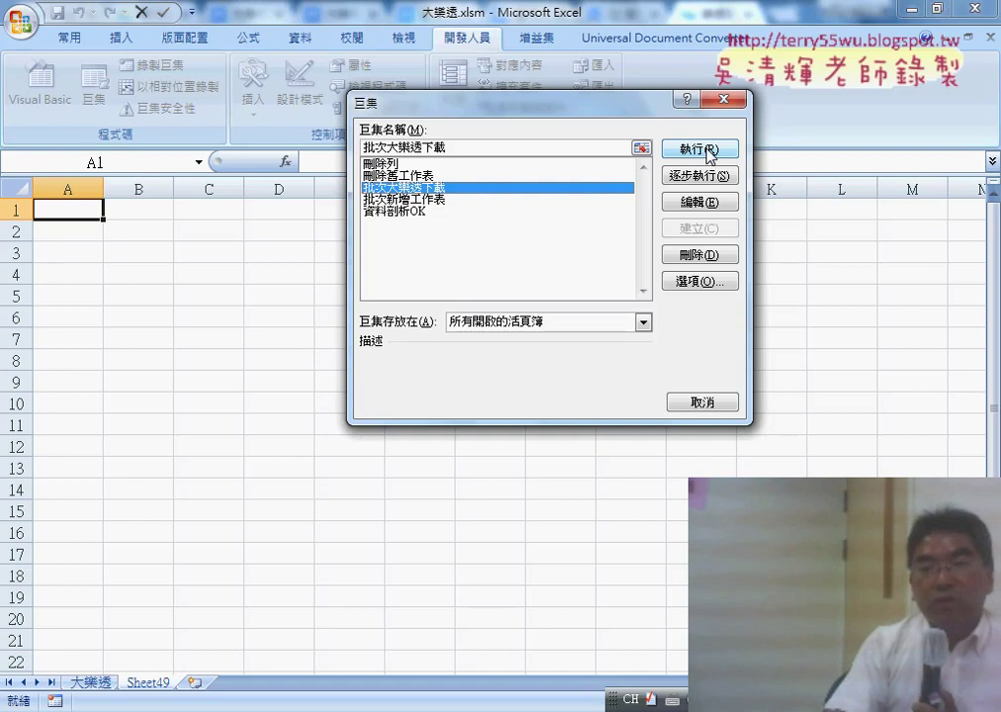
Run 批次大樂透下載 and mark the first 2017/7/14 draw's numbers in C2:H2 and B2:H2
click(708, 152)
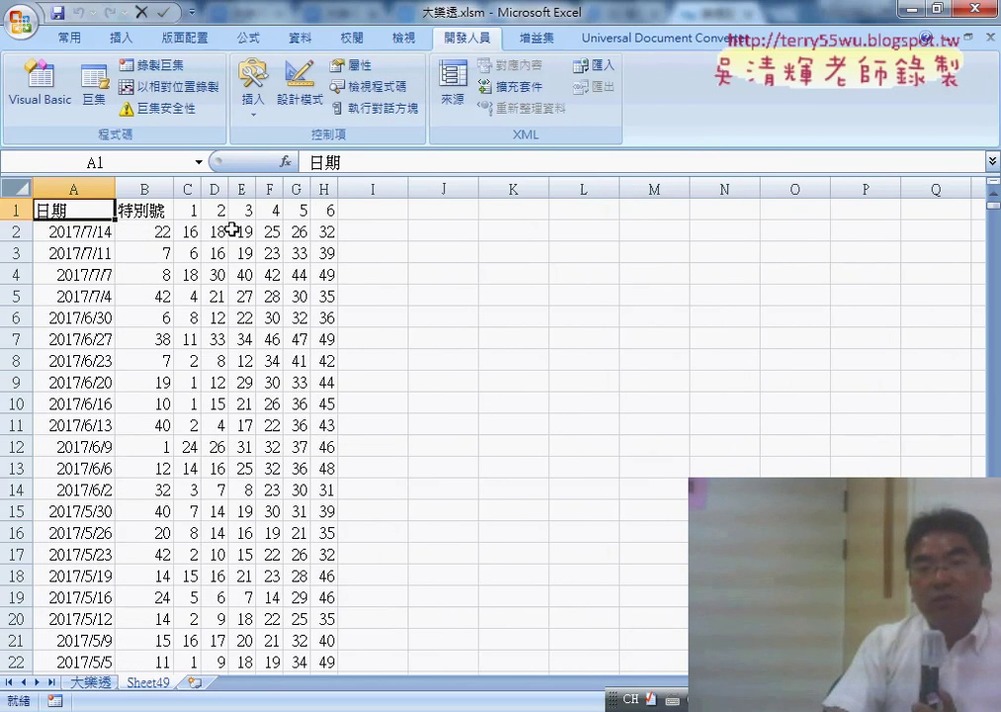
drag(184, 232, 325, 232)
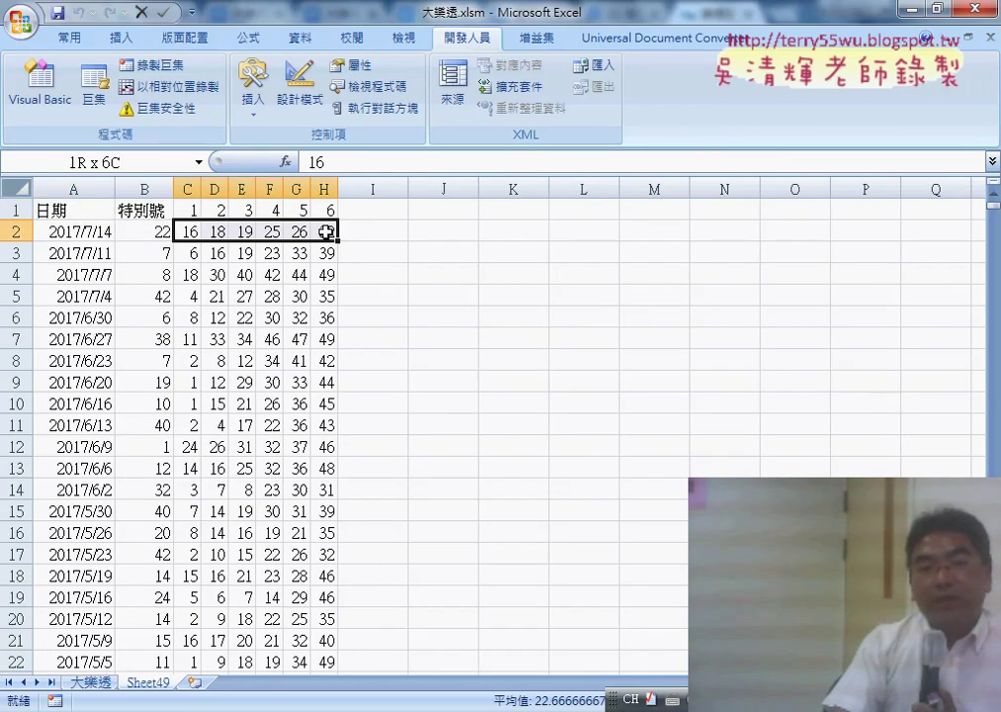
drag(194, 233, 323, 233)
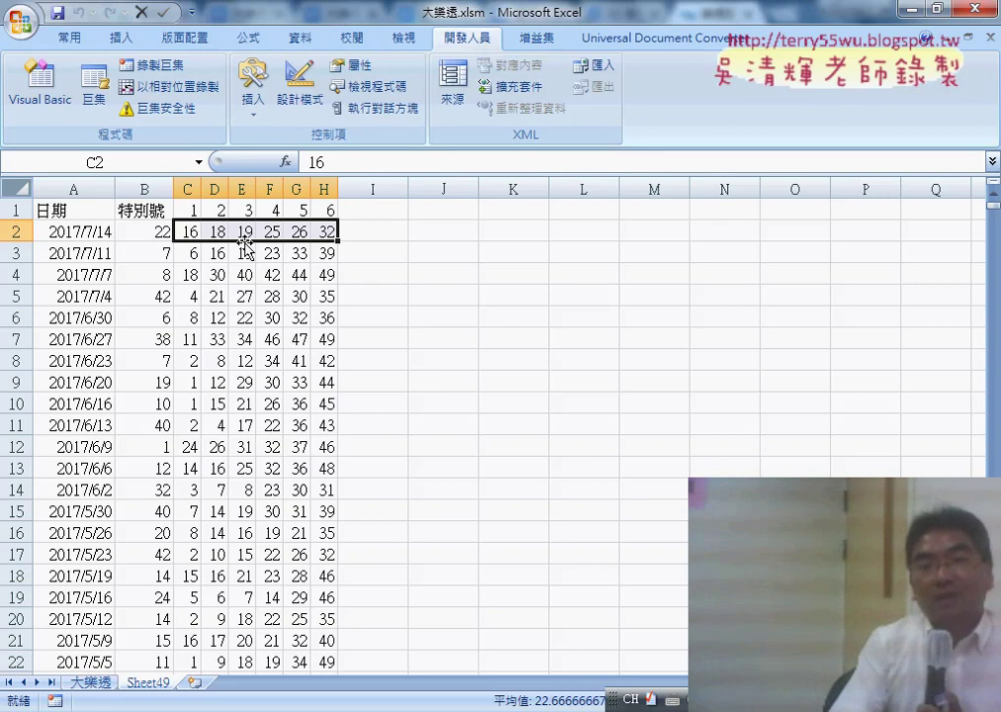
drag(151, 231, 315, 232)
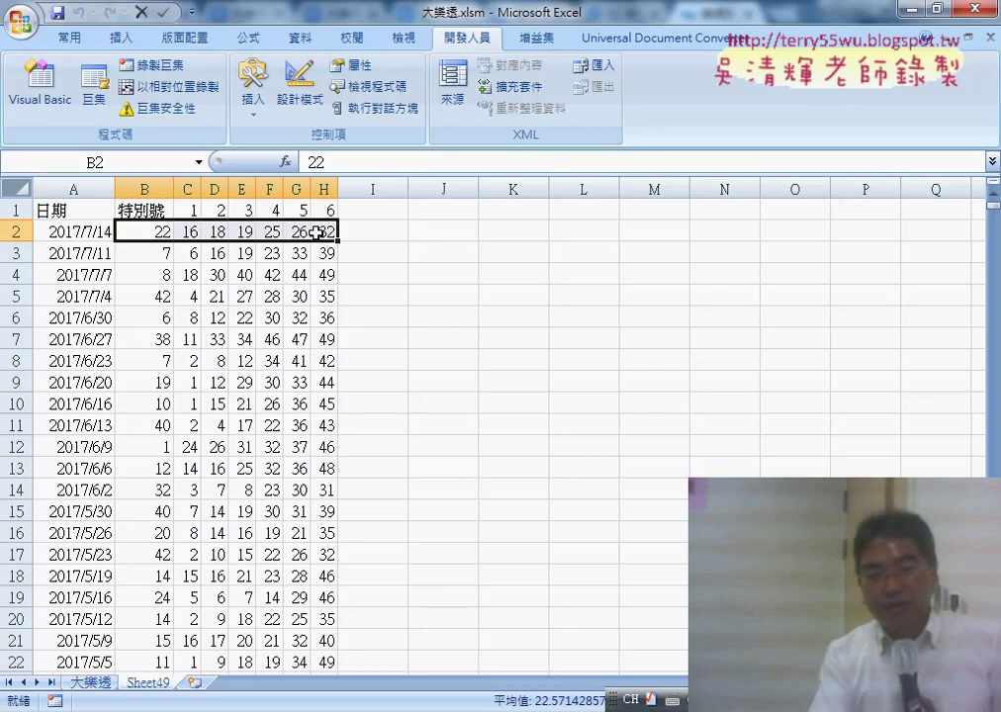
Jump down the date column to row 1435, mark the final 2004/1/5 draw, and return to Chrome
scroll(315, 232, down, 1)
scroll(320, 296, down, 5)
scroll(296, 374, down, 8)
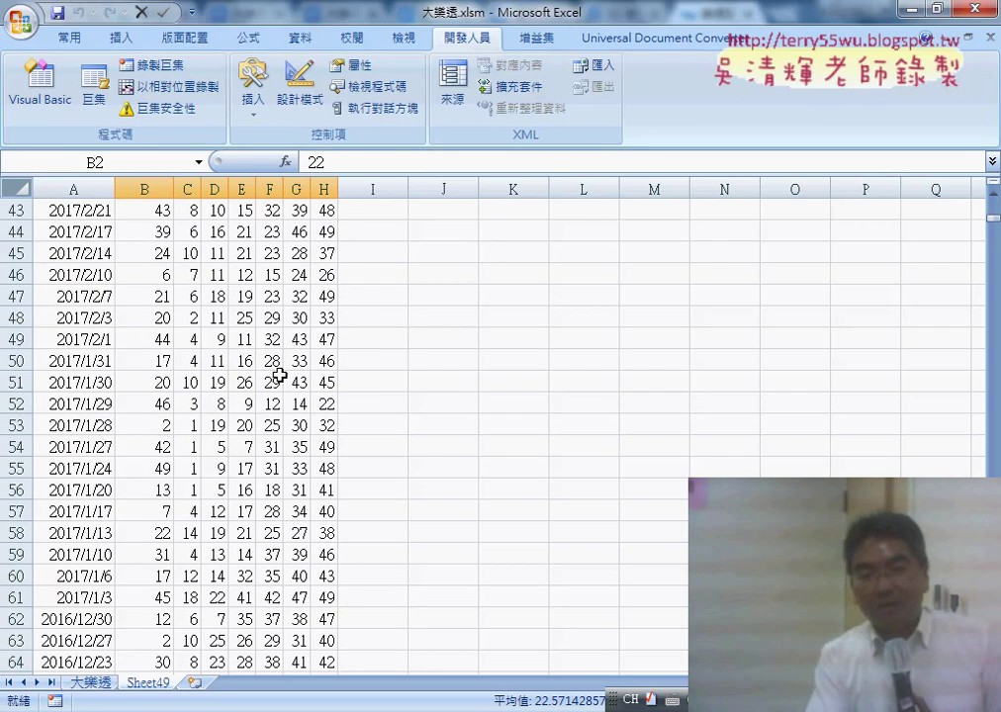
scroll(198, 361, down, 4)
click(58, 319)
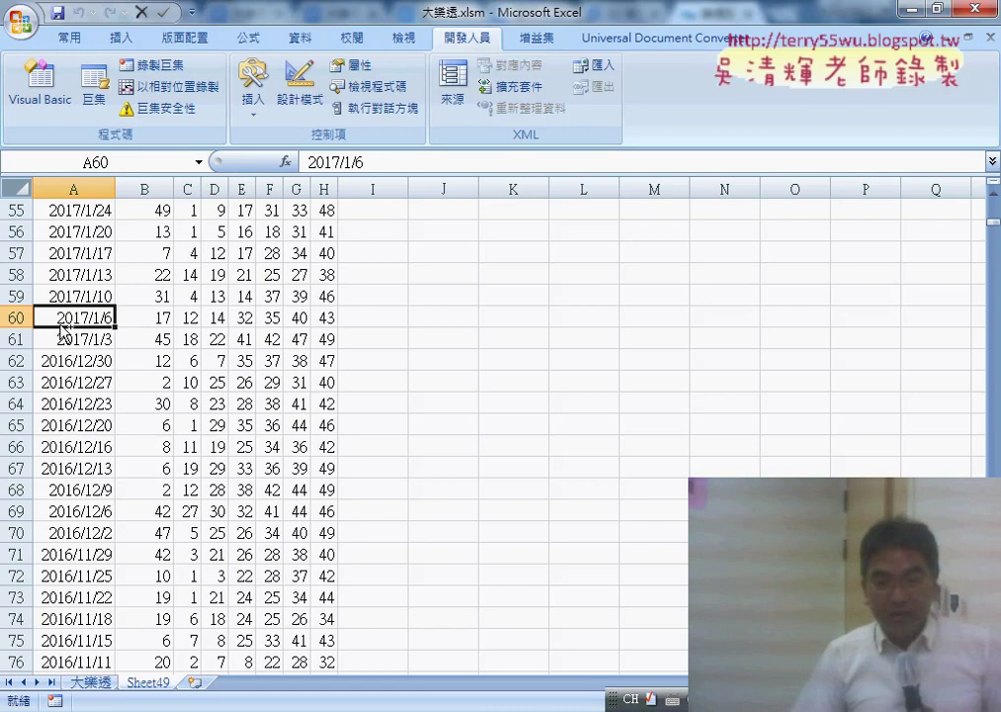
key(ctrl+Down)
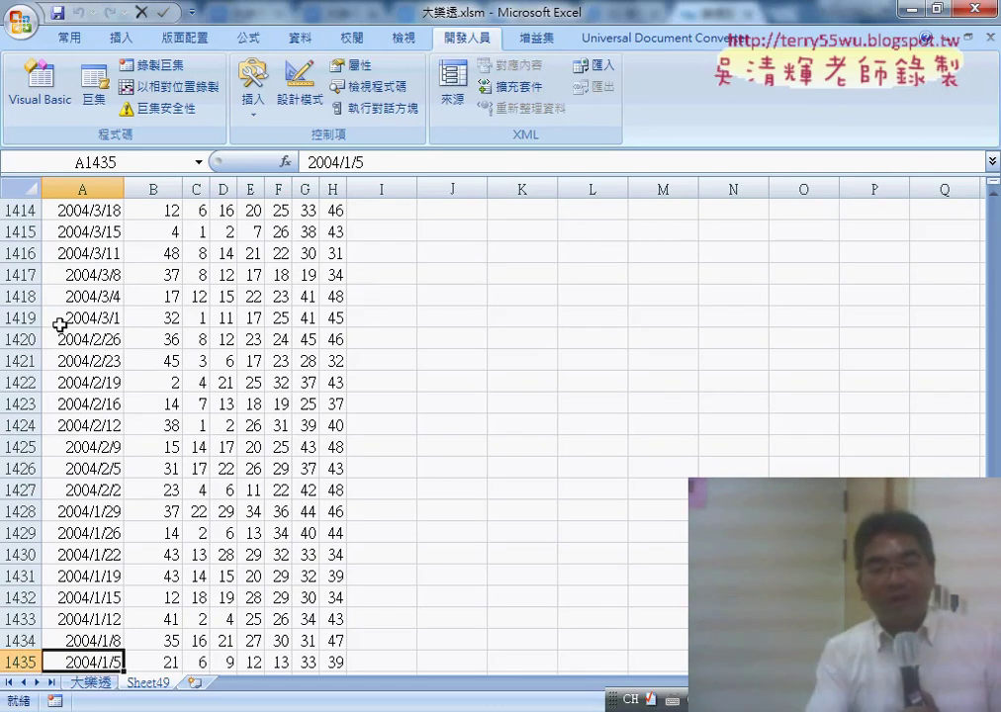
scroll(82, 563, down, 3)
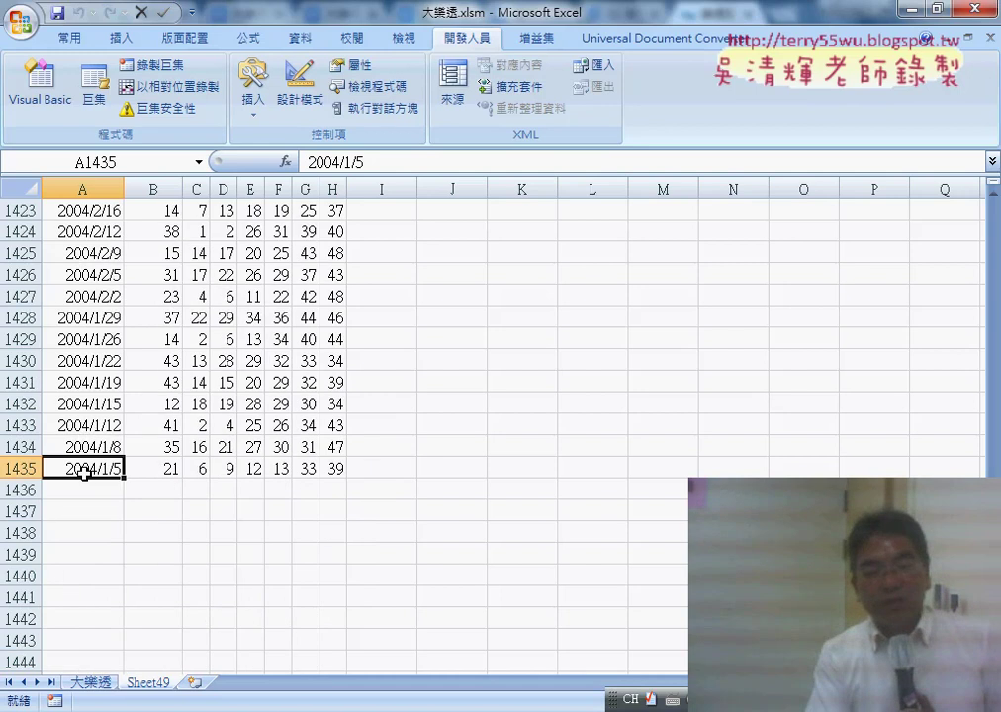
drag(84, 473, 338, 473)
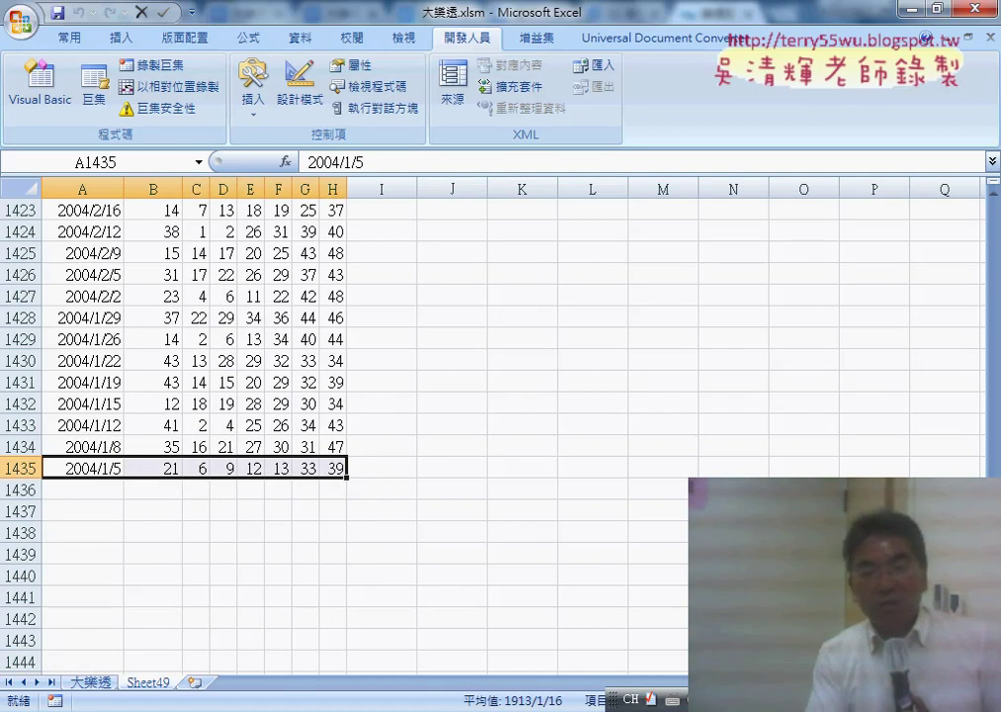
key(alt+Tab)
Open page 48 and highlight its final 2004/01/05 draw: 06, 09, 12, 13, 33, 39, special 21
click(401, 615)
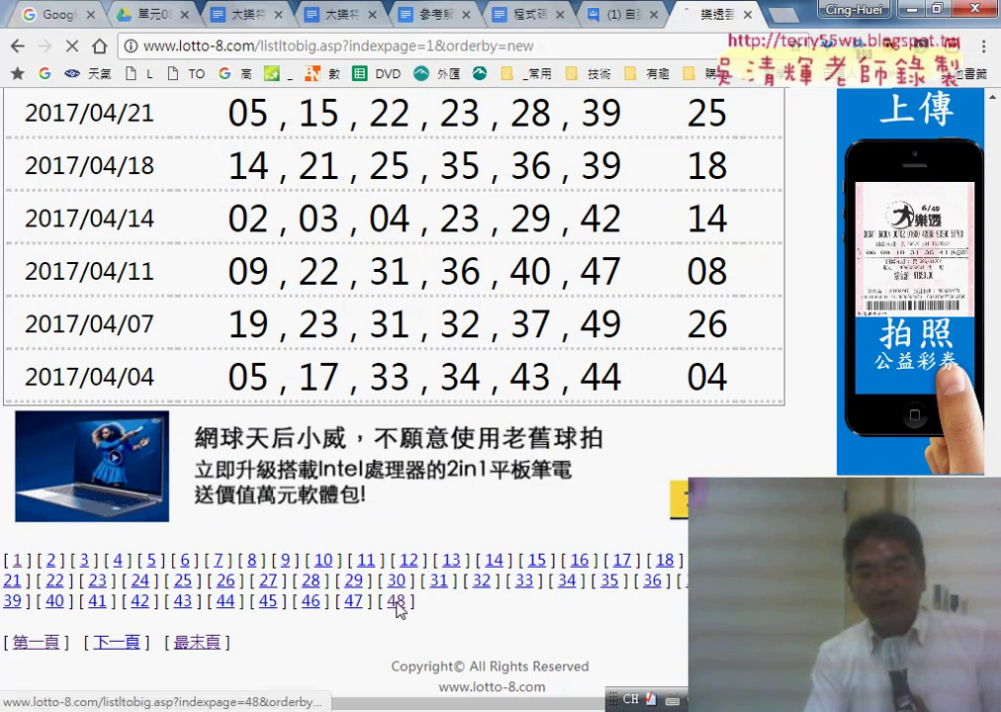
scroll(414, 490, down, 8)
scroll(414, 490, down, 5)
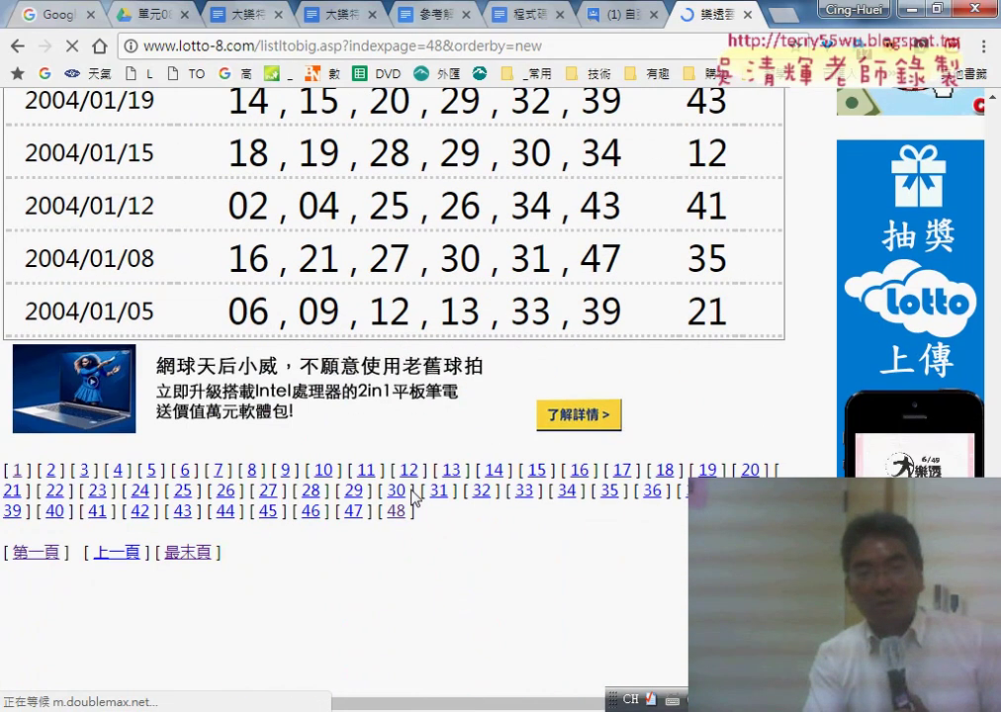
drag(22, 231, 762, 265)
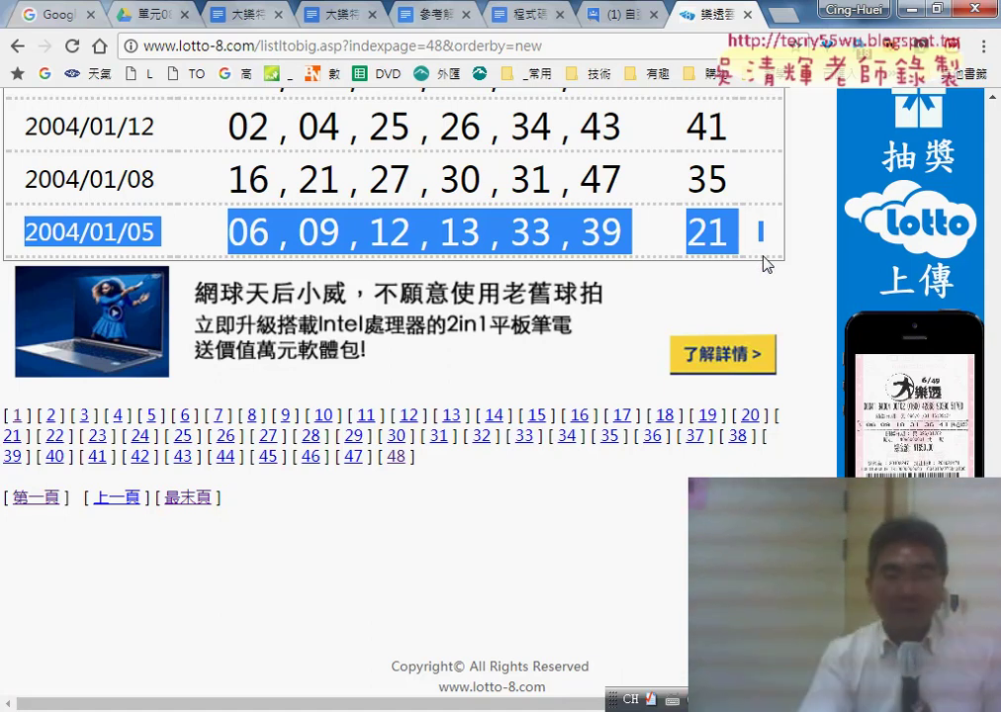
Back in Excel, run the 刪除舊工作表 macro to delete the old sheet
key(alt+Tab)
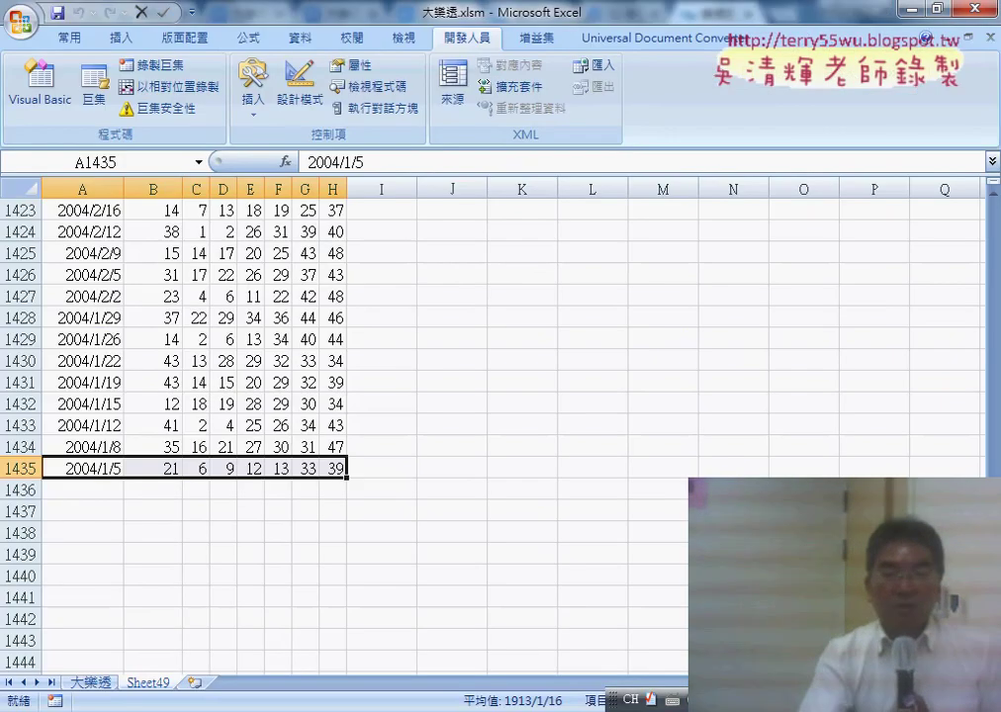
scroll(202, 276, up, 9)
scroll(250, 331, up, 2)
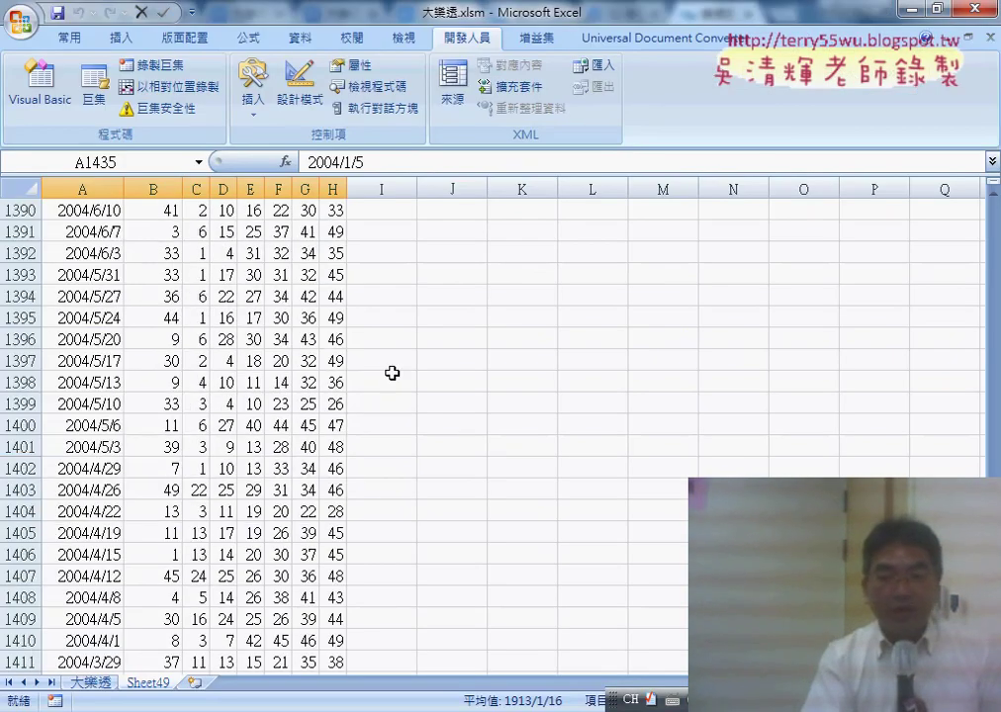
drag(993, 642, 992, 208)
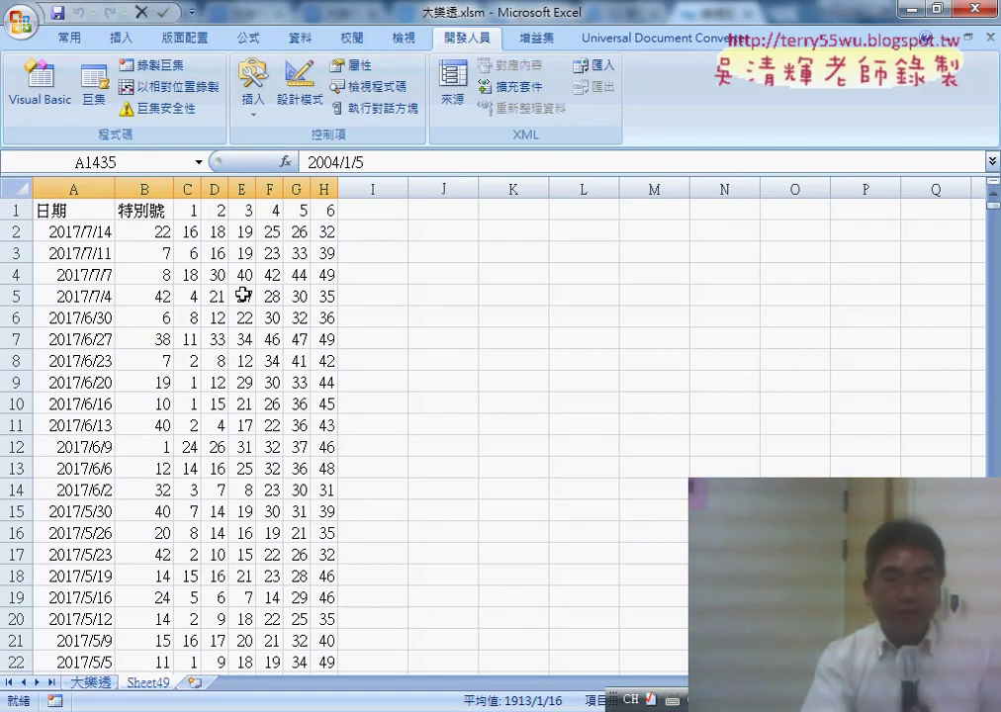
click(93, 87)
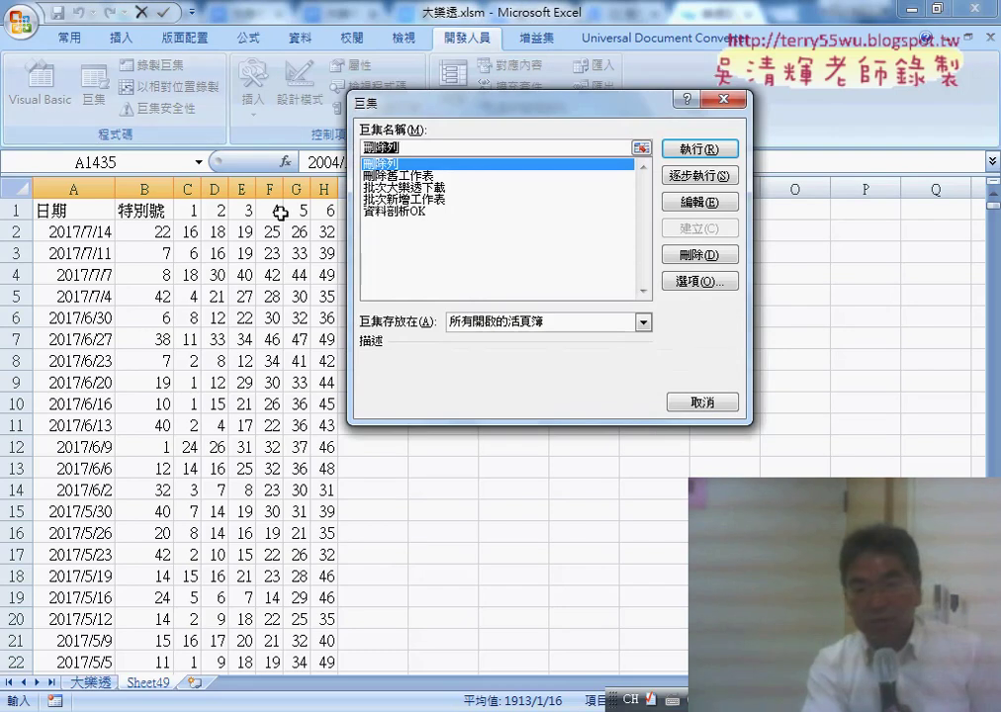
click(405, 176)
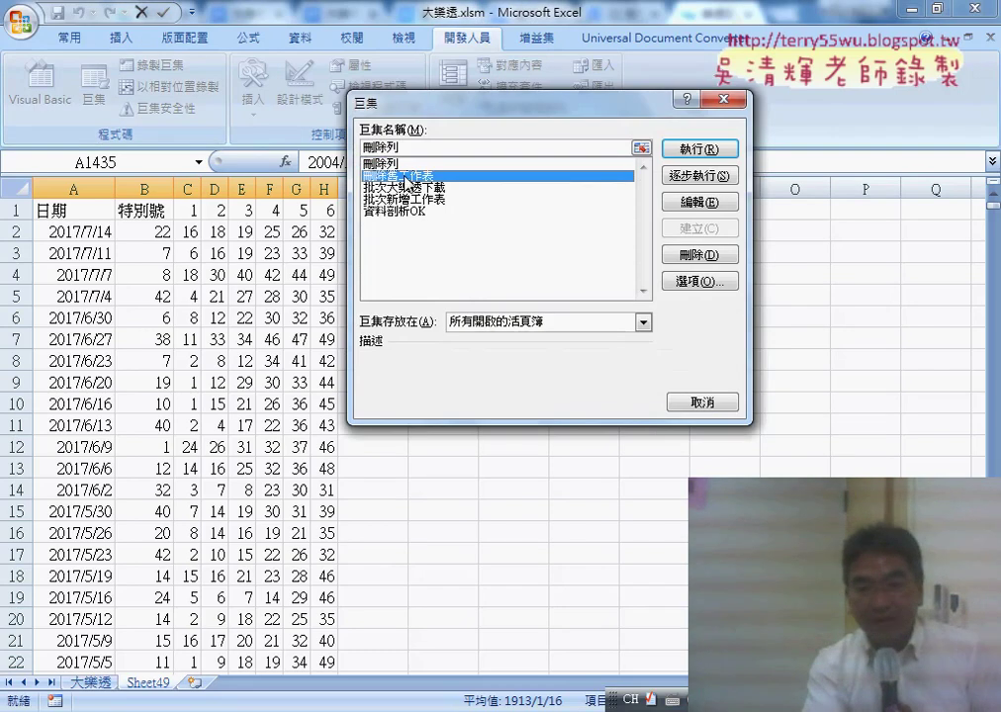
click(708, 158)
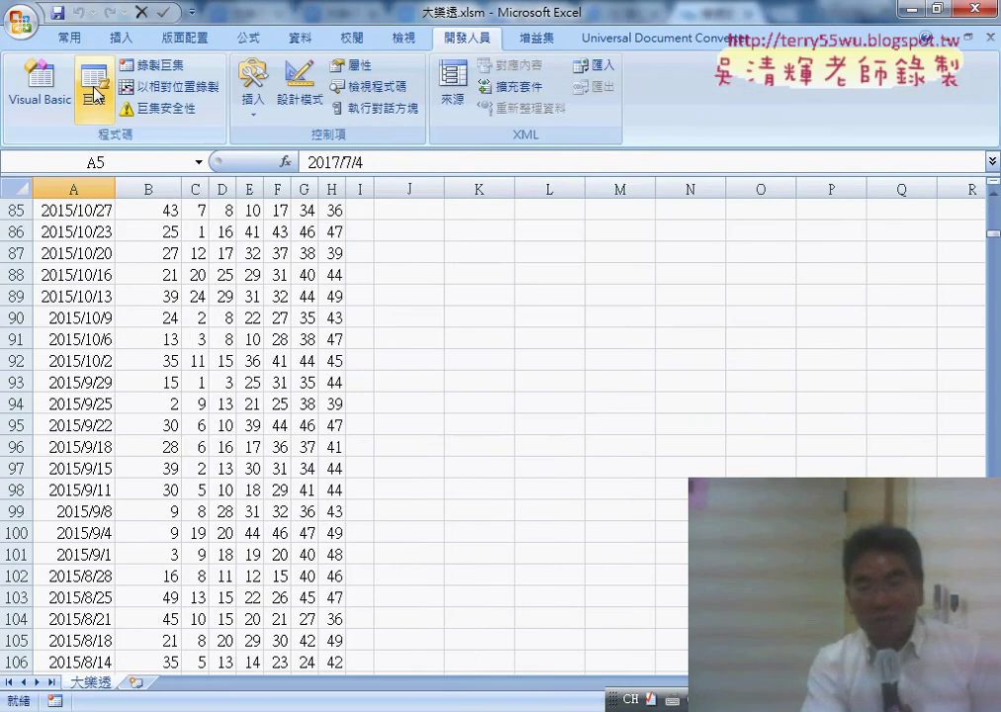
Run the 批次新增工作表 macro, adding sheets numbered 1, 2, 3 onward after 大樂透
click(96, 85)
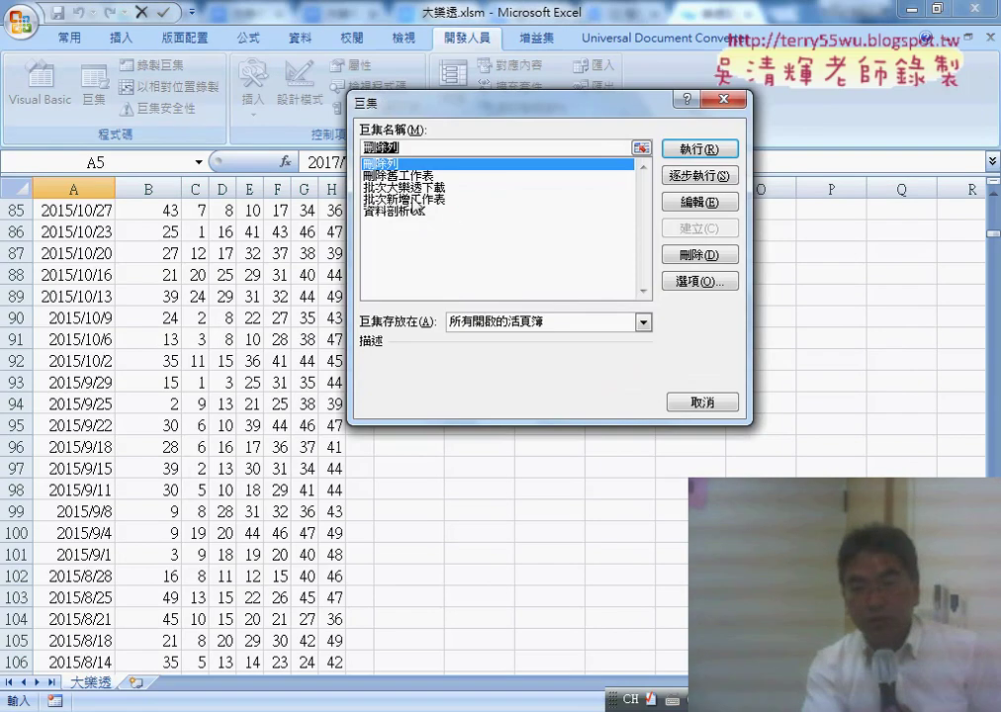
click(435, 200)
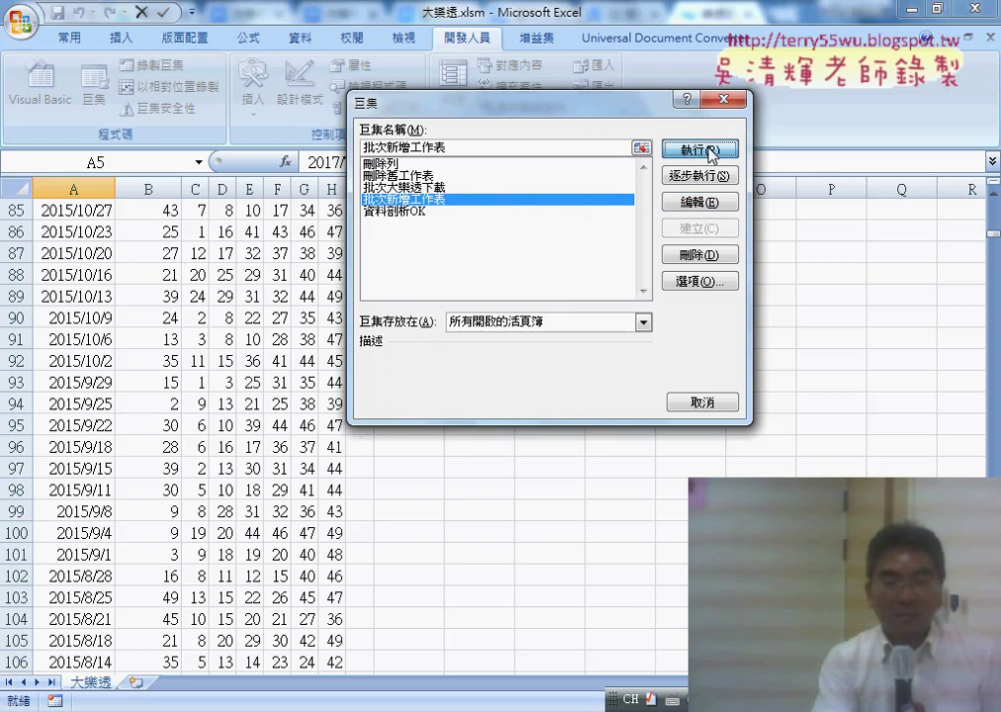
click(708, 150)
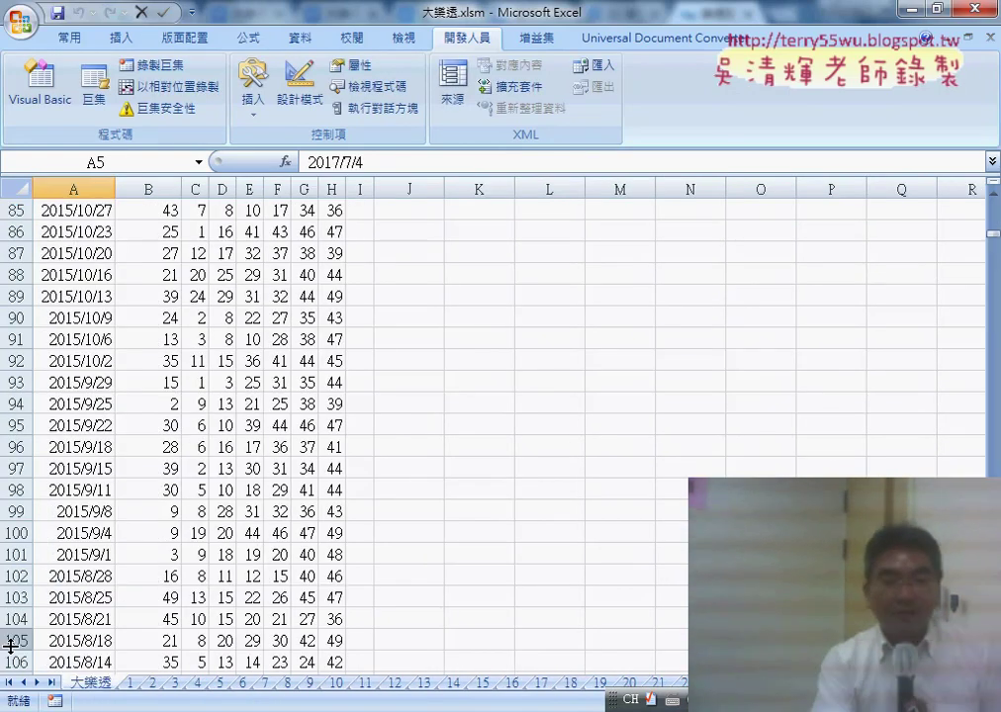
click(130, 684)
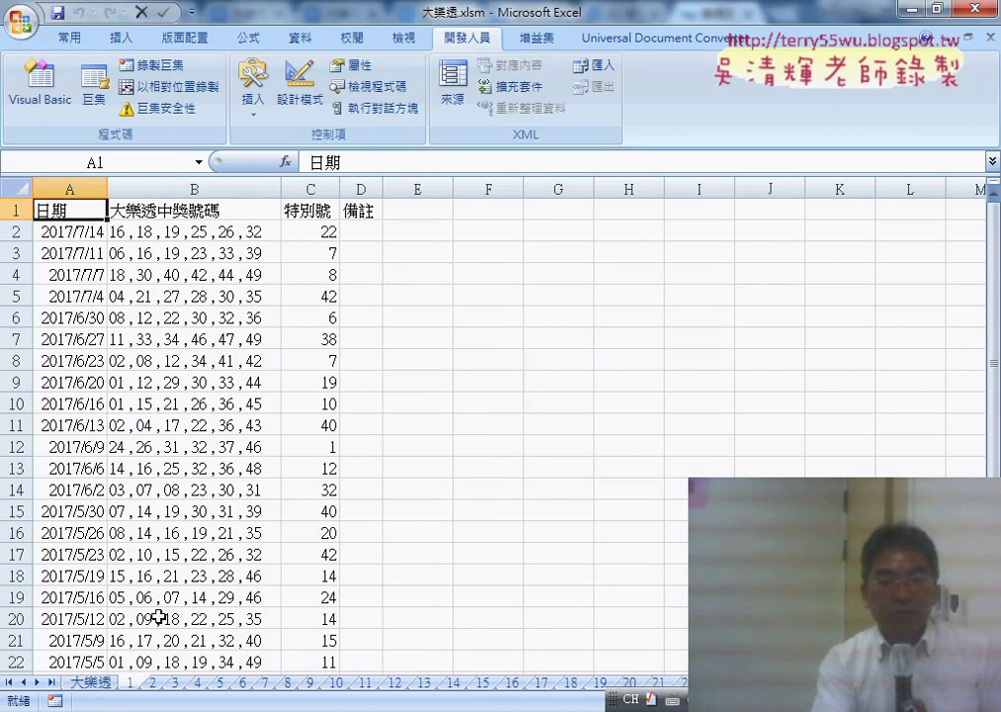
scroll(158, 617, down, 5)
click(156, 684)
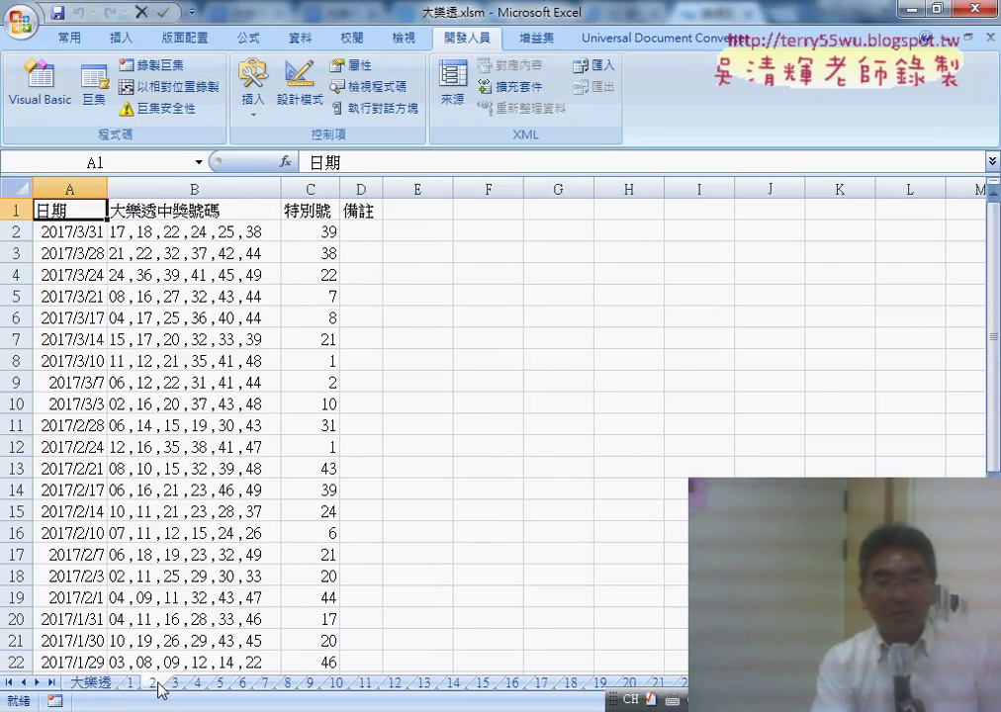
click(179, 684)
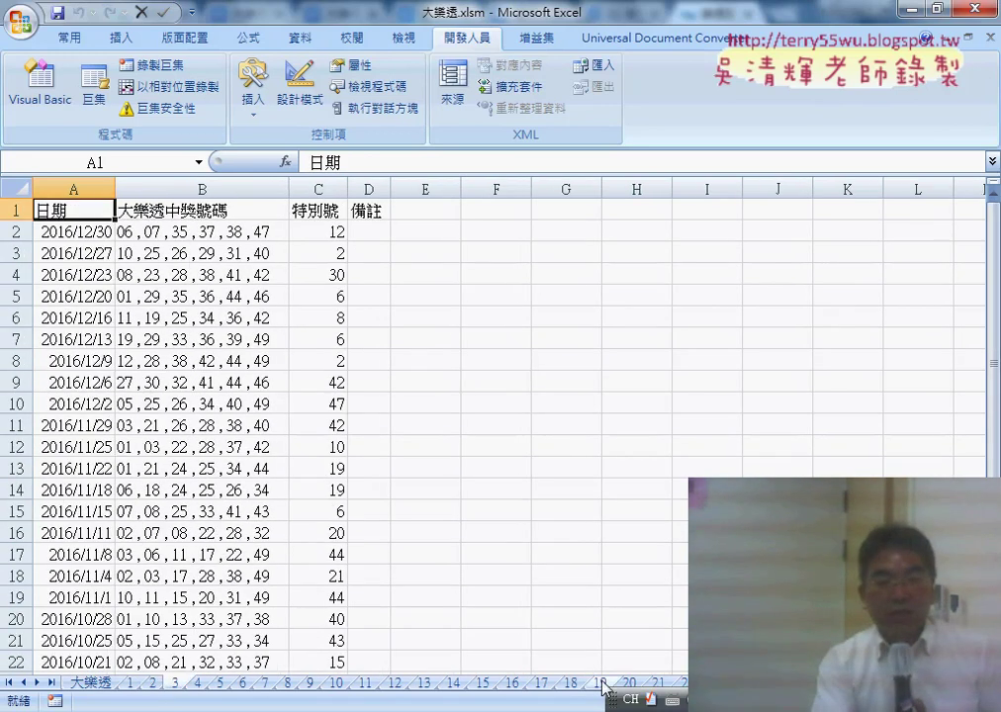
click(83, 683)
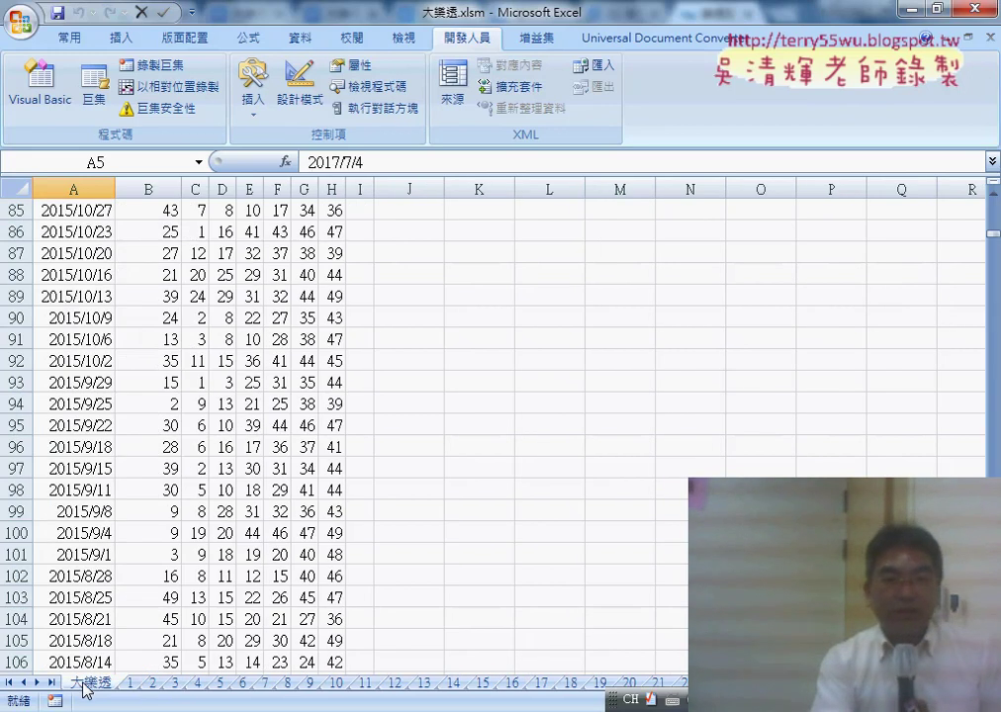
Run the 刪除舊工作表 macro from the Macros list to delete the numbered draw sheets
click(94, 99)
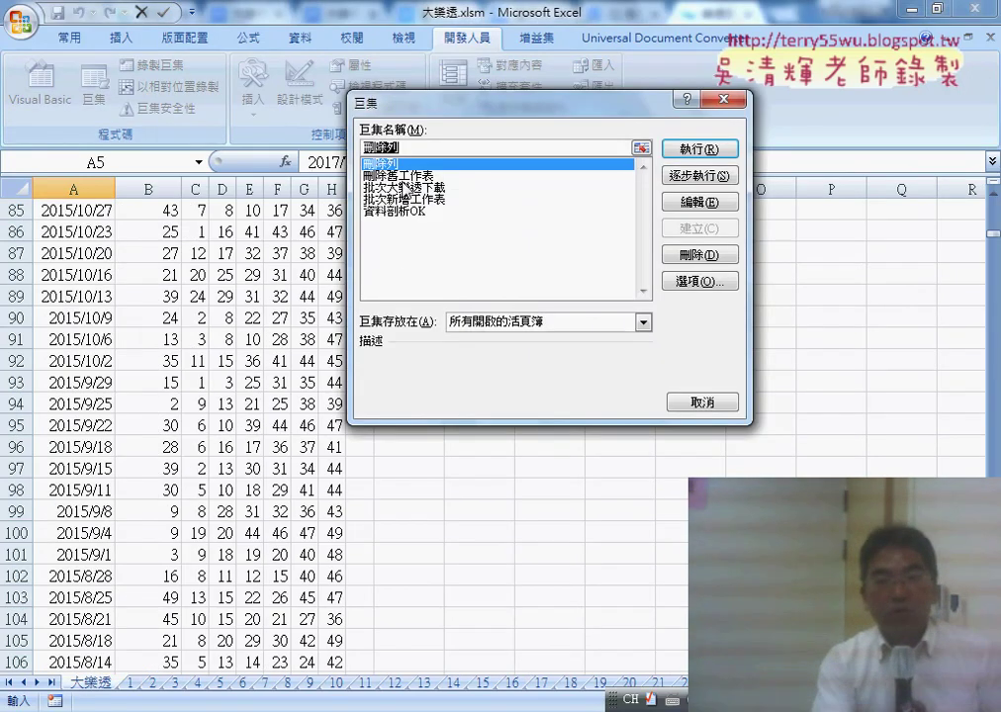
click(403, 178)
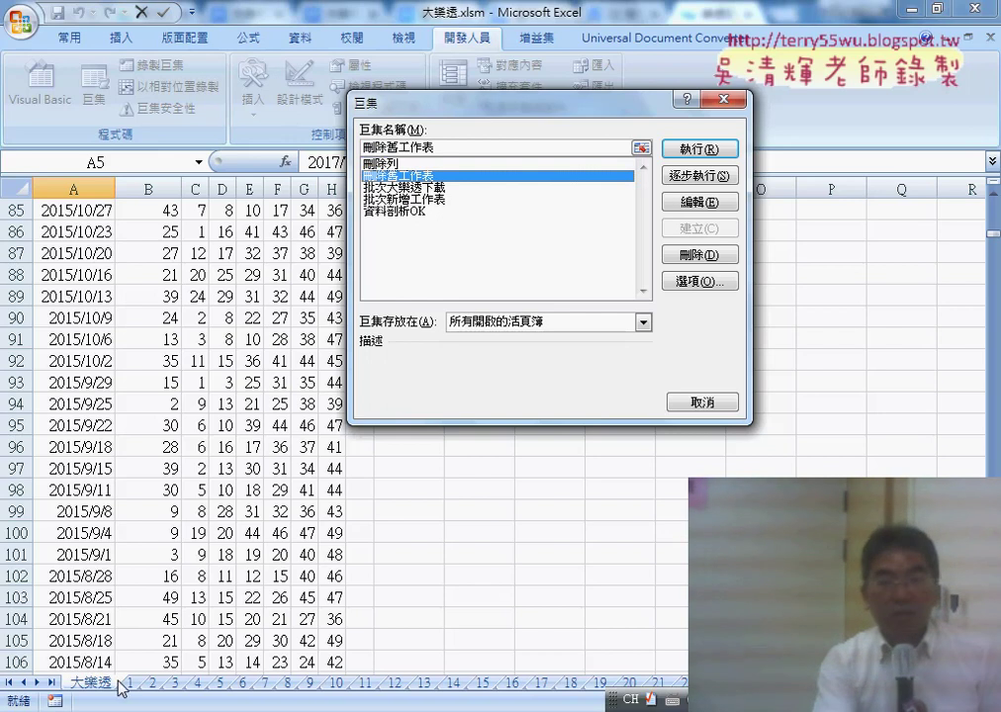
click(685, 151)
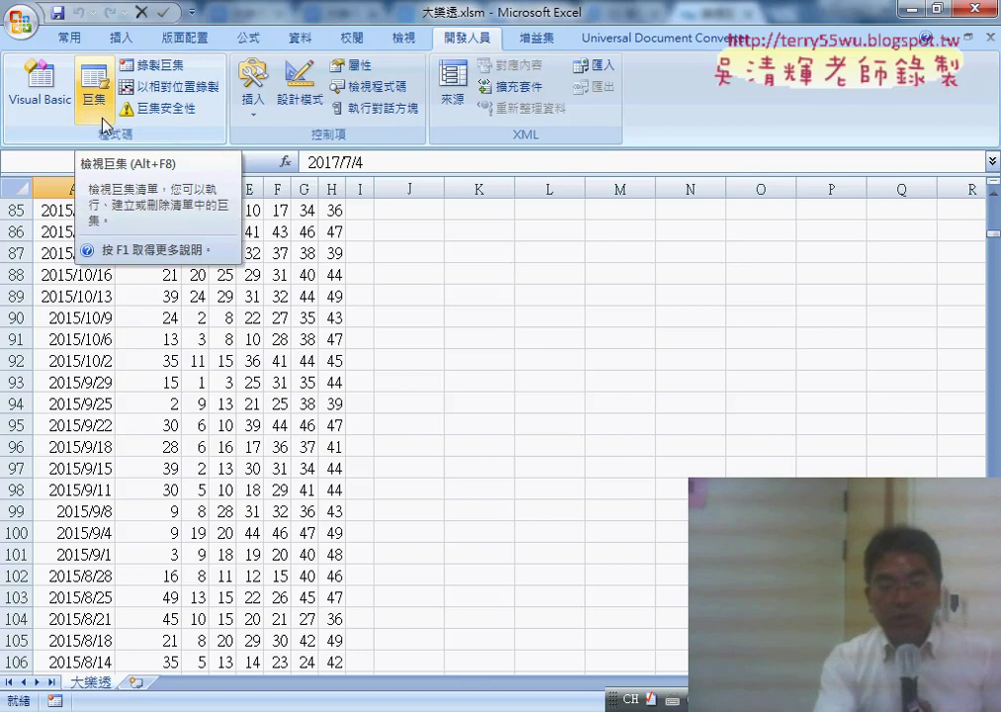
Switch from Excel to Chrome and bring up the 單元08_下載網路資料 Google Drive folder
key(alt+Tab)
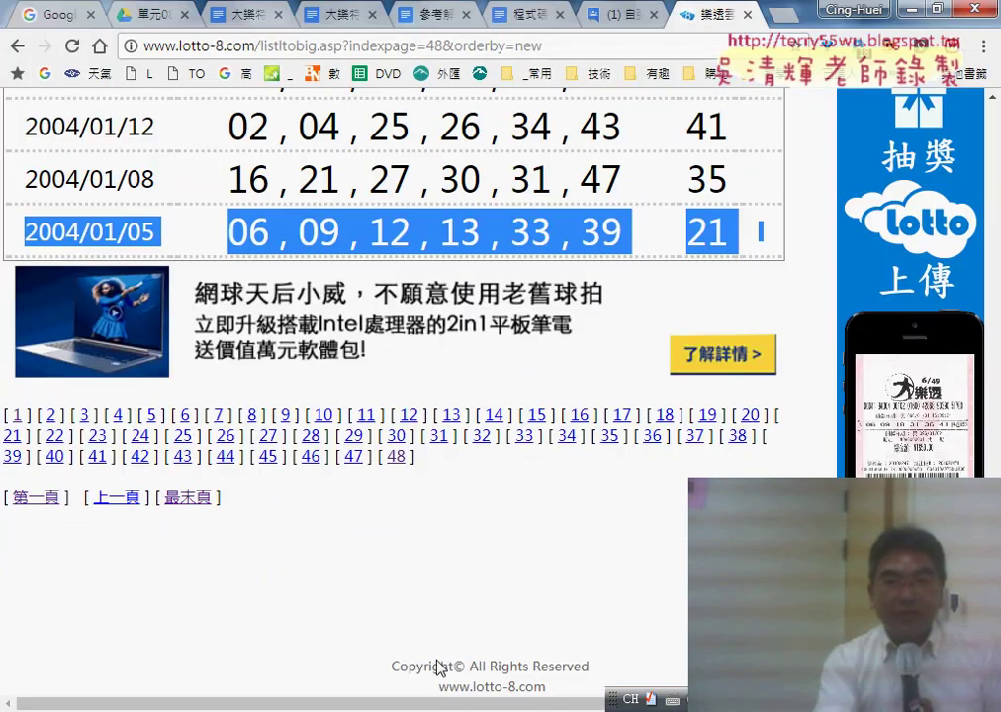
scroll(637, 188, up, 4)
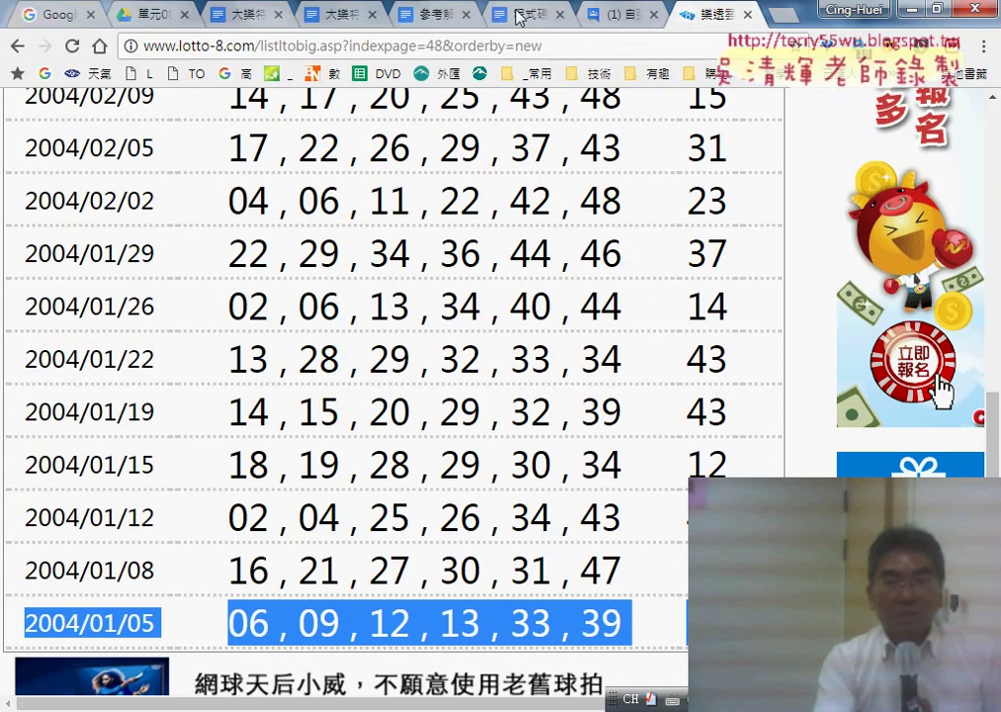
click(158, 15)
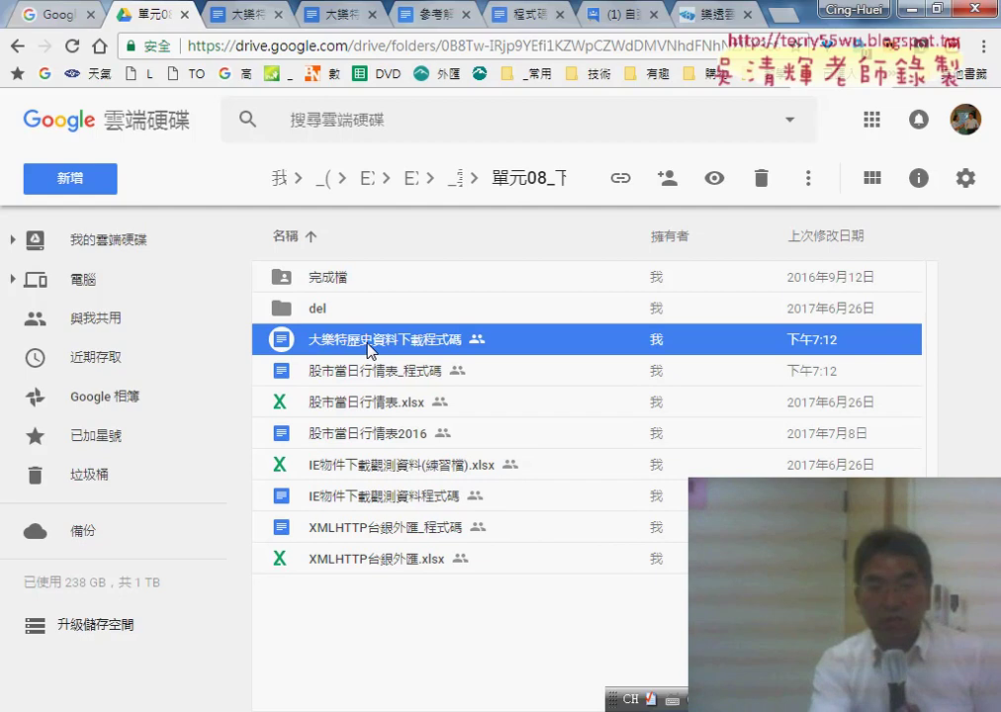
Open 大樂特歷史資料下載程式碼 in Google Docs, check the lotto-8 link, and select the '大樂透 歷史' phrase
double_click(400, 345)
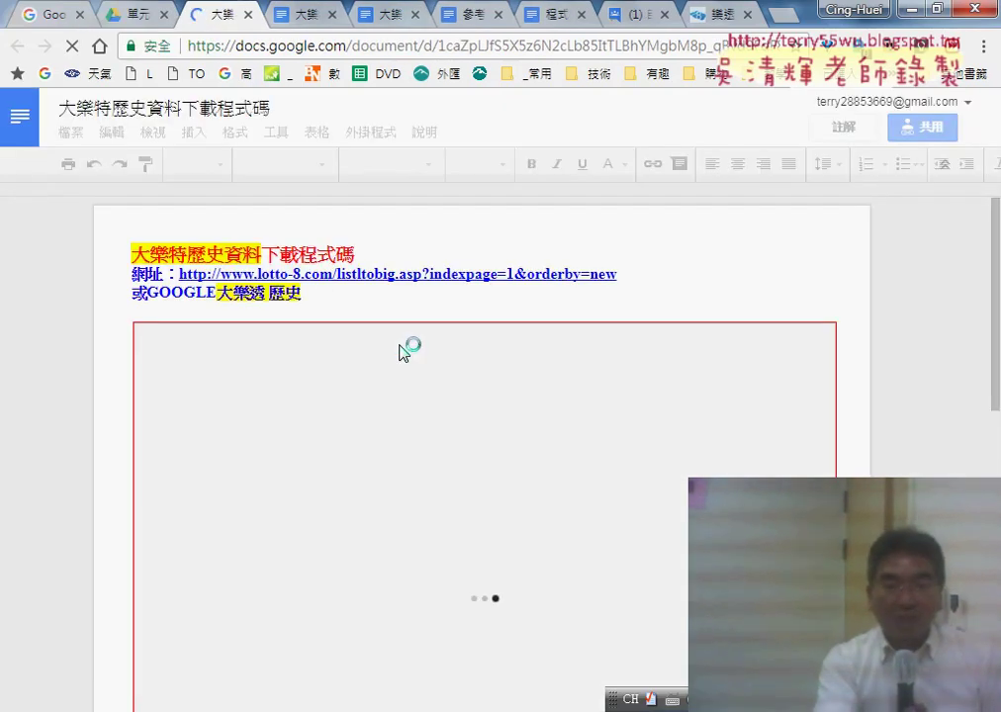
click(319, 273)
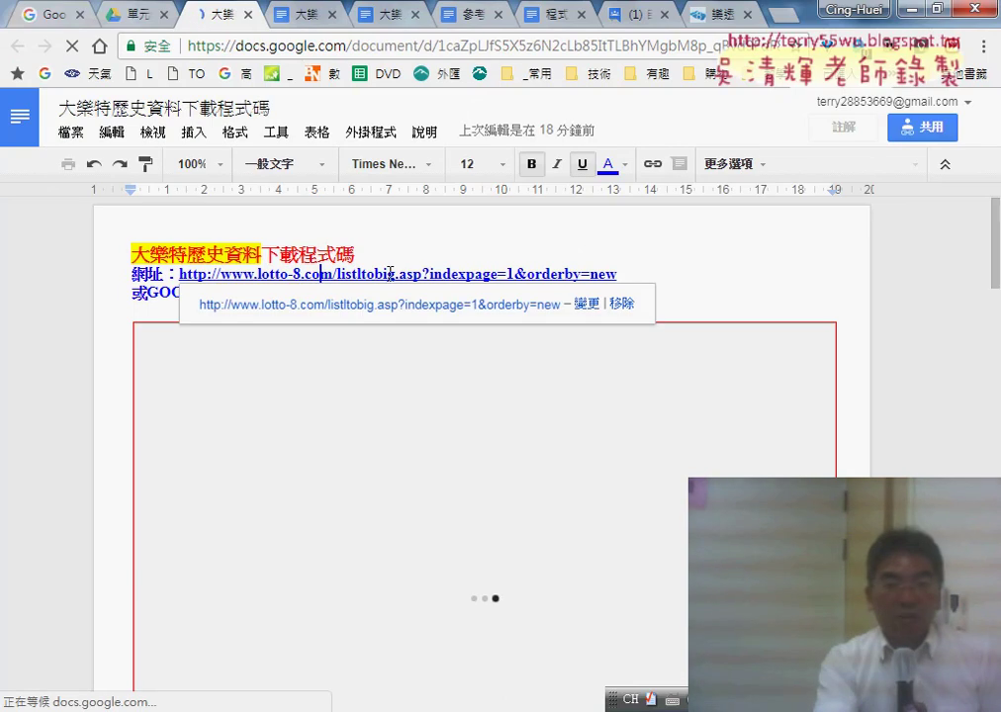
click(382, 230)
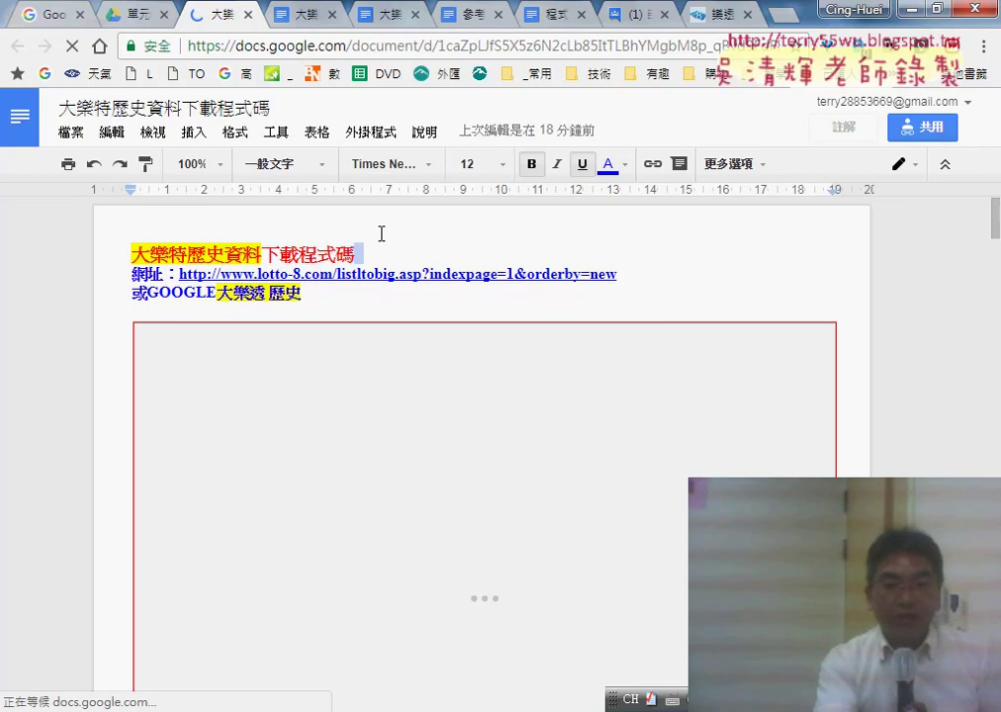
click(310, 297)
drag(310, 297, 226, 298)
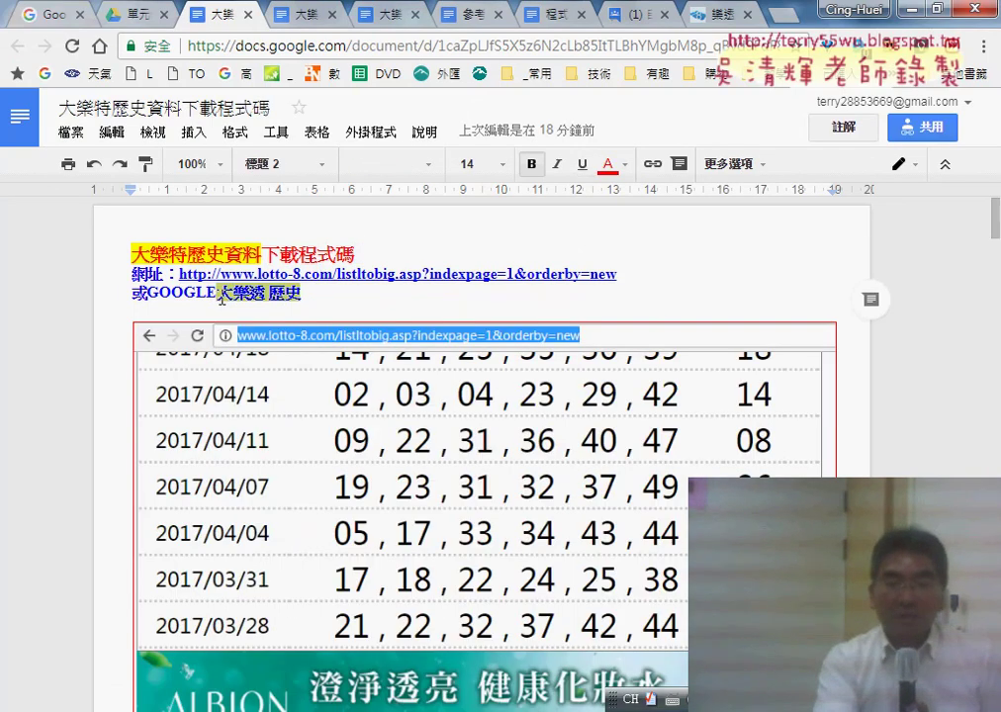
Return to the lotto-8.com tab and scroll to the top of history page 48
click(724, 14)
scroll(529, 253, up, 15)
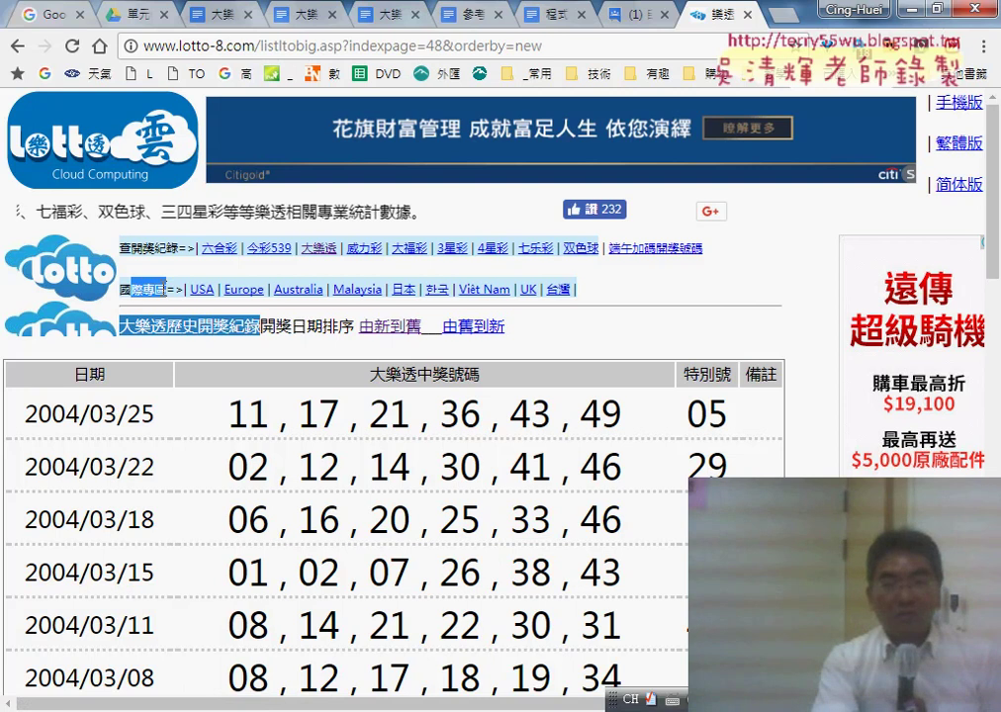
Select text near the top of lotto-8 history page 48, around the 2004/03/25 draw
drag(127, 288, 199, 297)
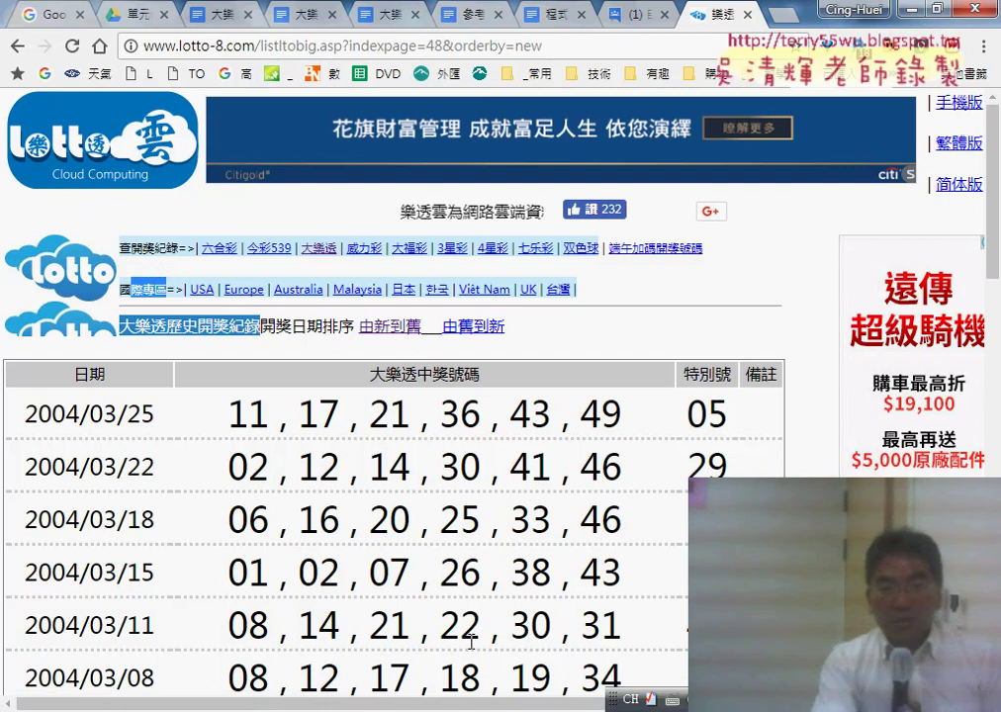
click(301, 14)
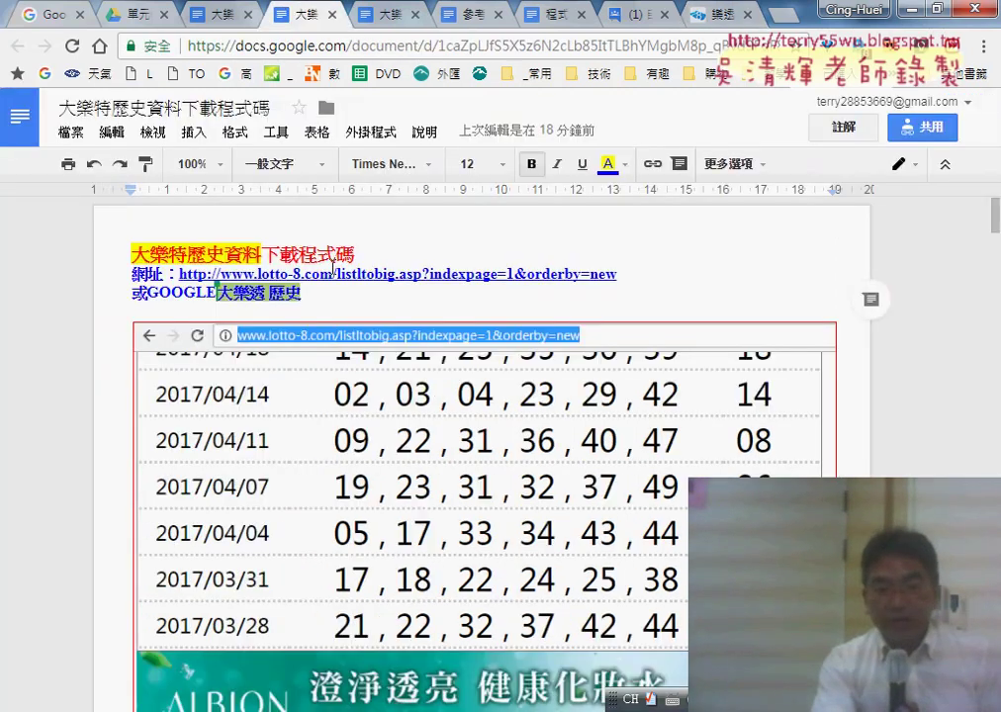
scroll(332, 262, down, 4)
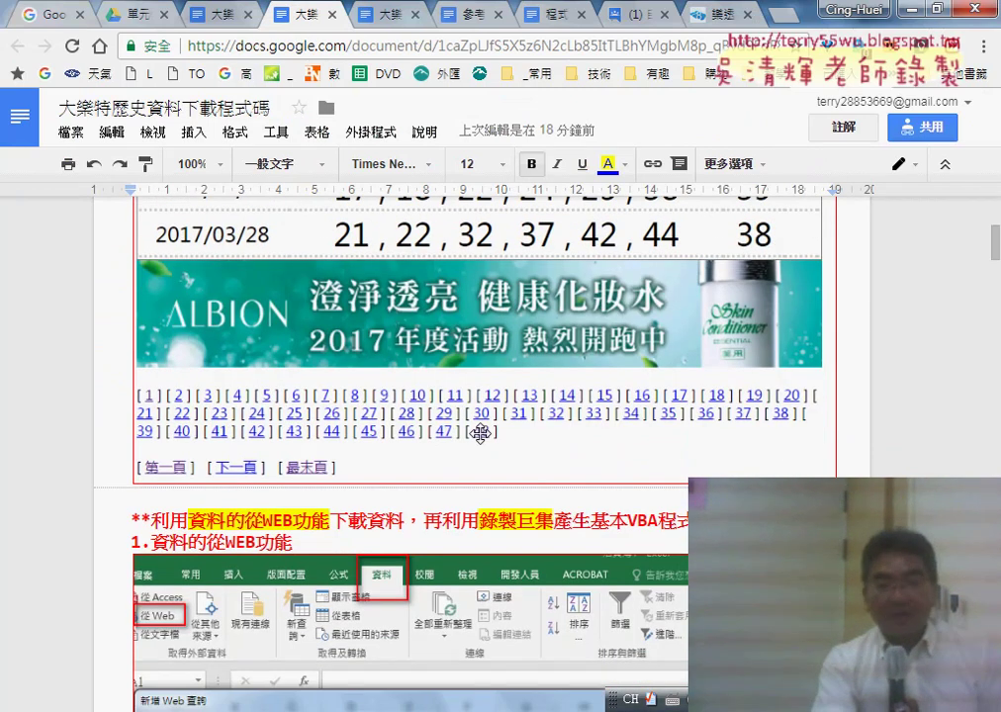
scroll(480, 432, down, 3)
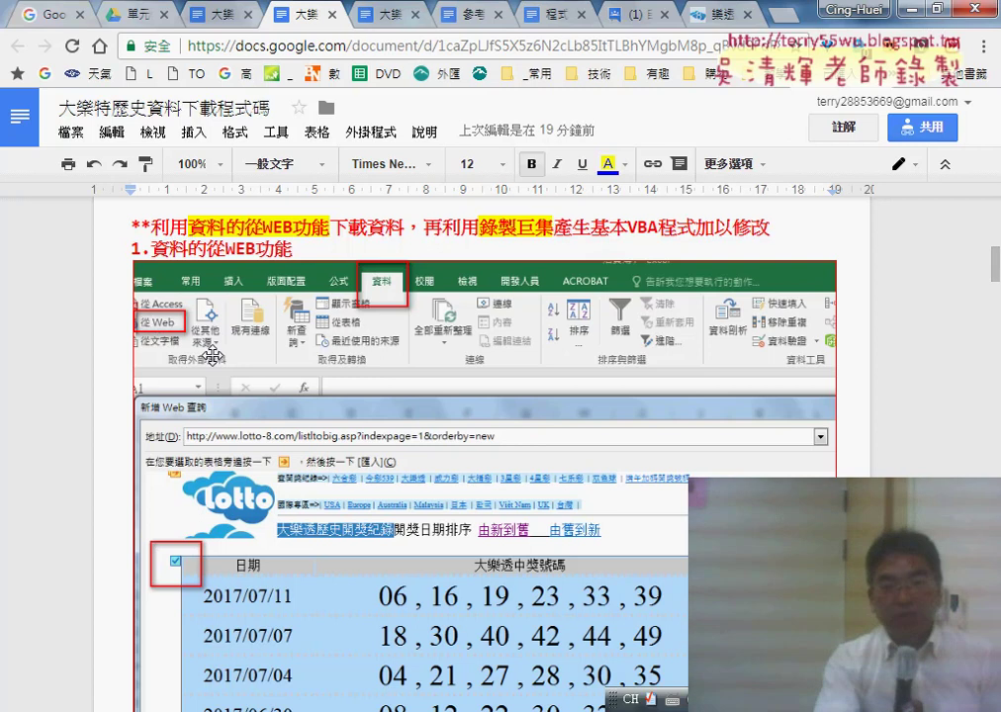
scroll(212, 351, down, 3)
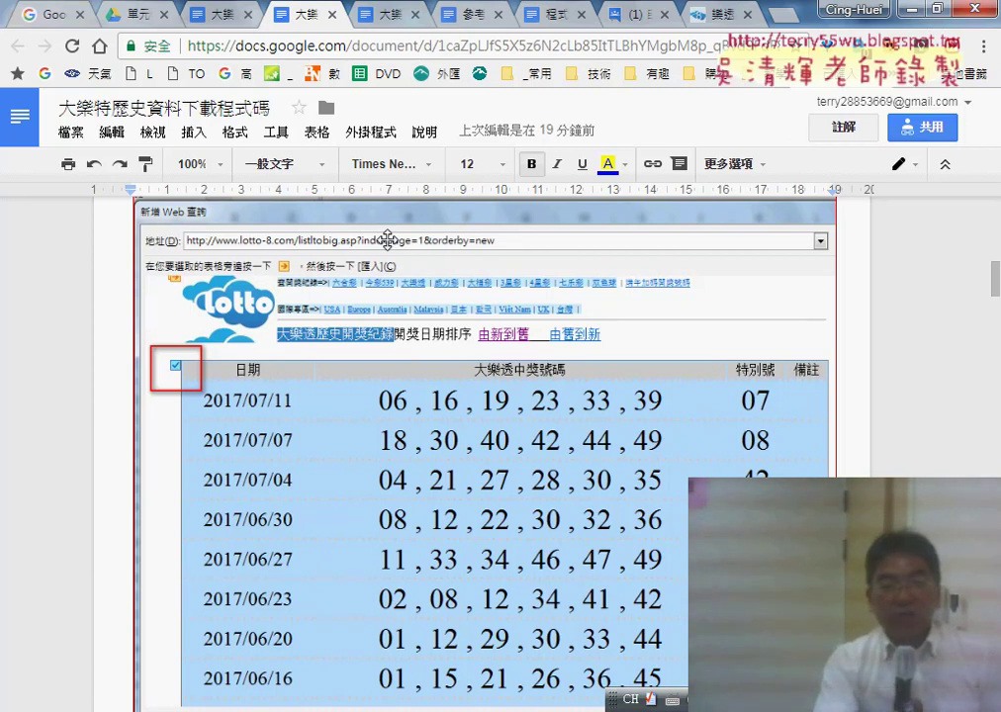
scroll(388, 248, down, 6)
scroll(253, 324, up, 1)
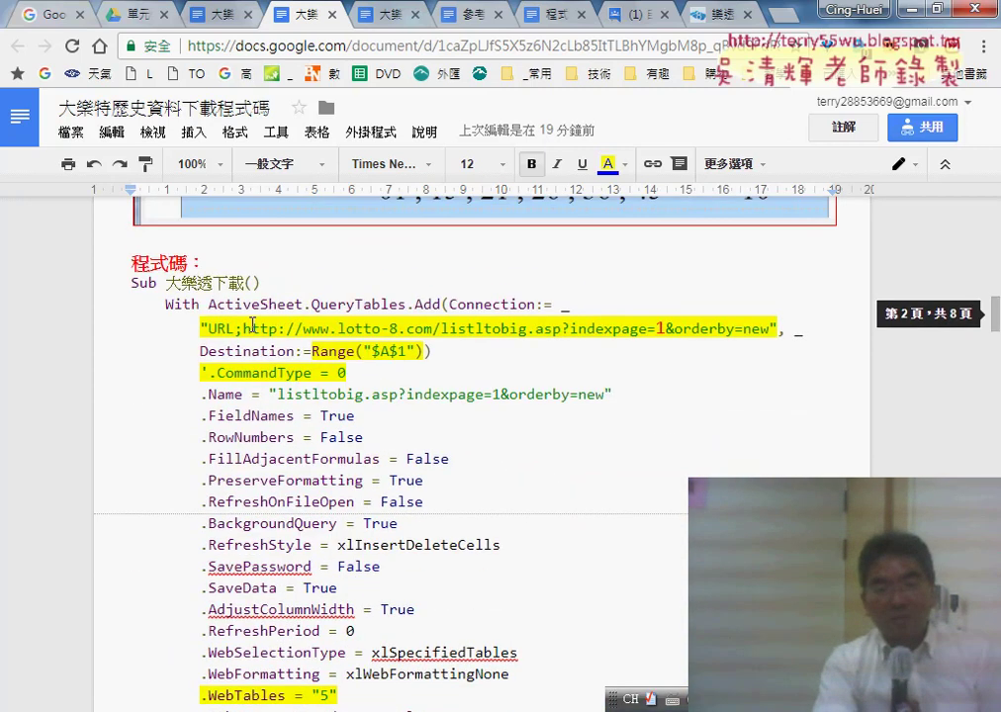
drag(243, 328, 769, 328)
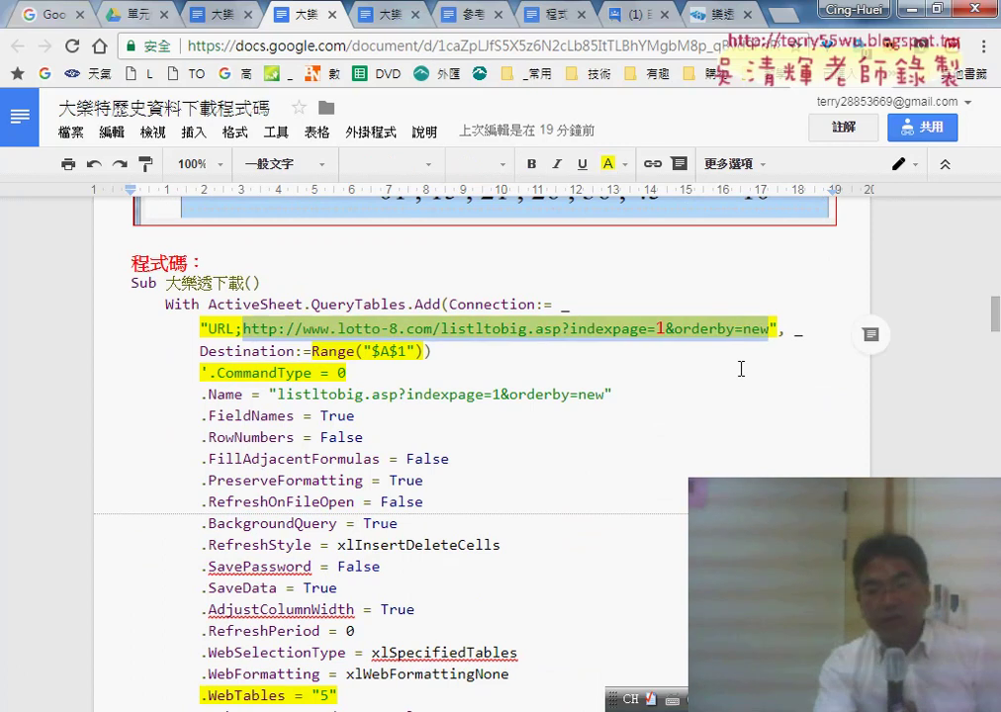
click(741, 368)
drag(665, 327, 657, 328)
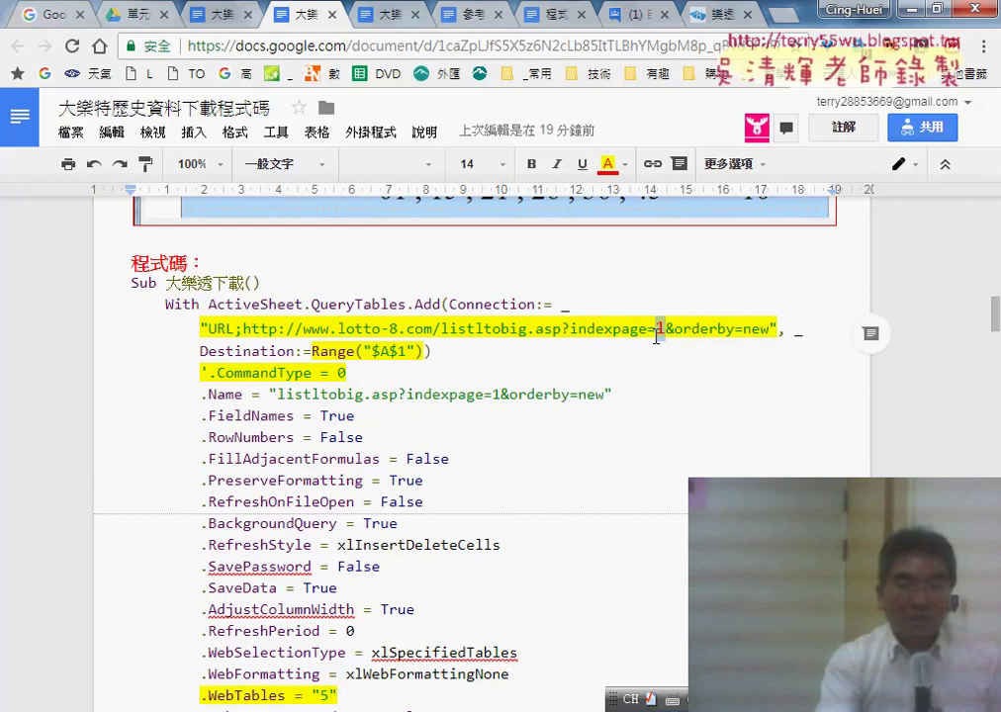
scroll(672, 336, up, 10)
scroll(674, 335, up, 10)
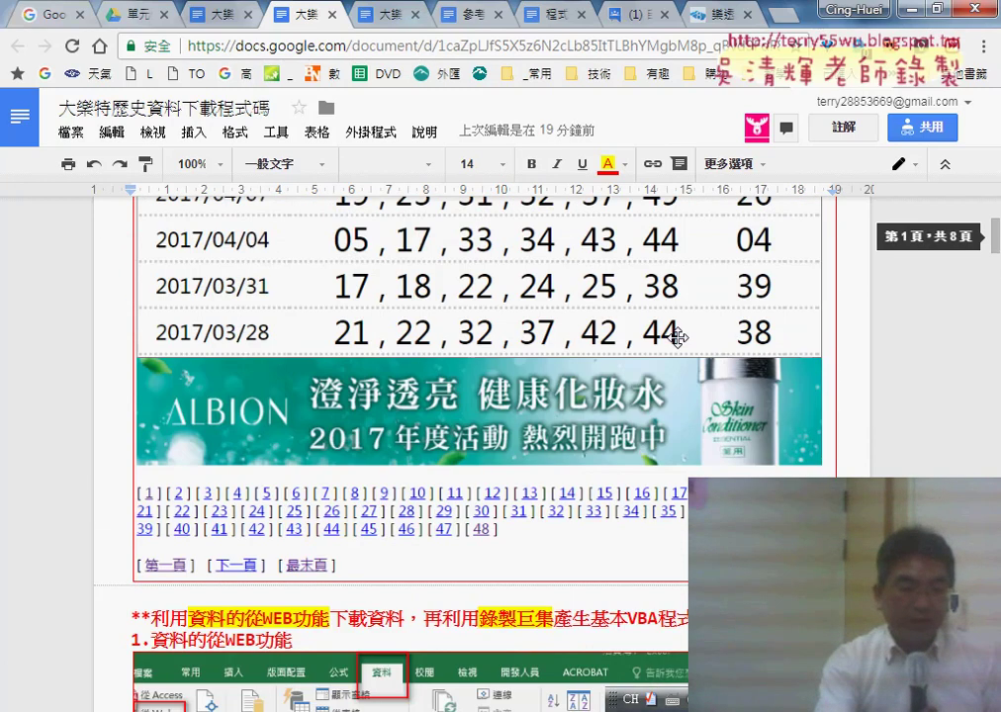
scroll(674, 336, up, 5)
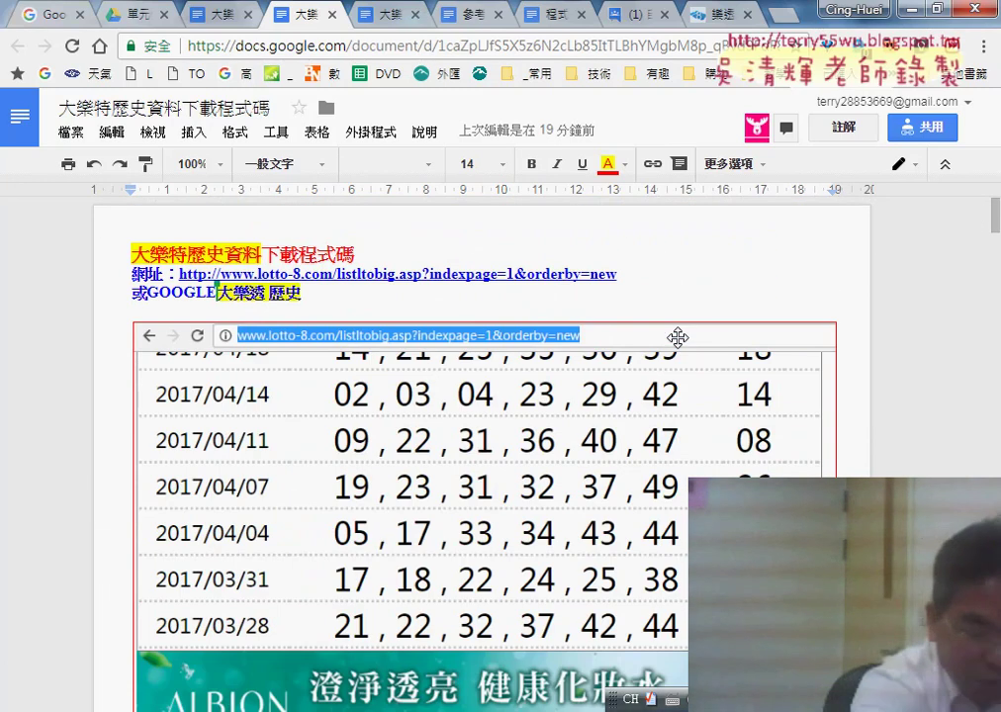